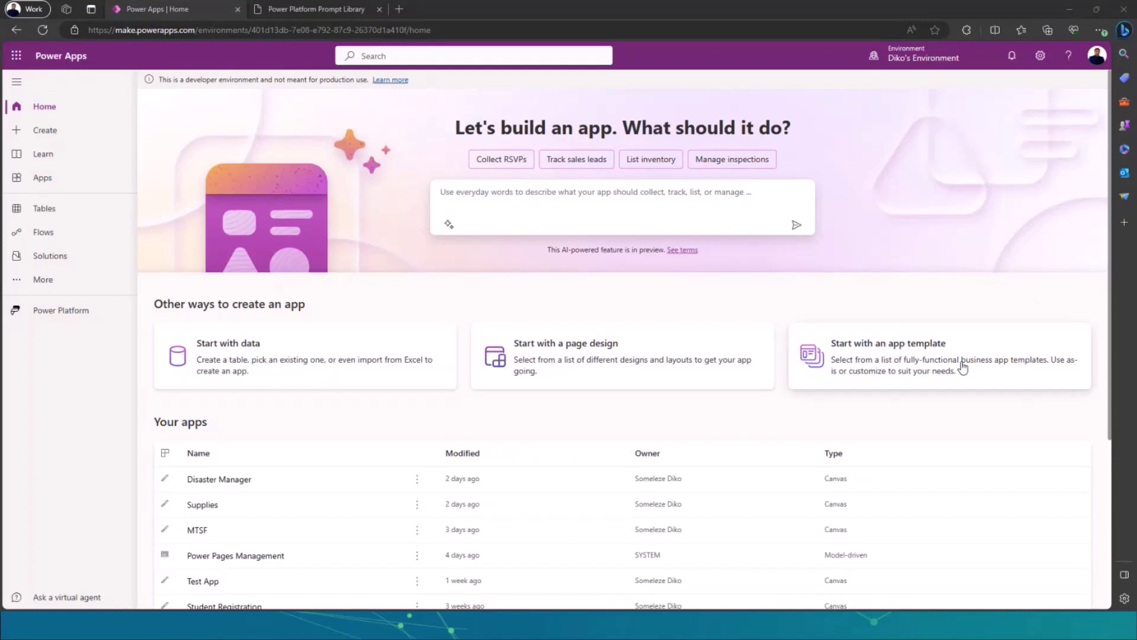
# Zoom the page, then open the admin center's Environments page listing nine environments
pyautogui.hotkey('ctrl', '+')
pyautogui.hotkey('ctrl', '+')
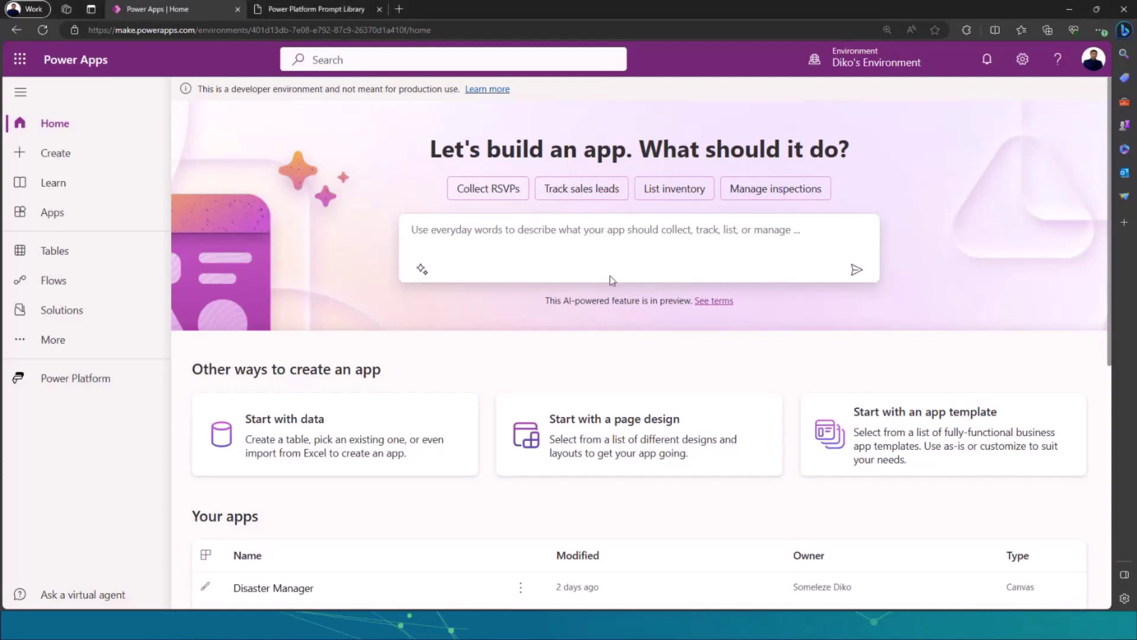
pyautogui.click(629, 270)
pyautogui.click(1022, 60)
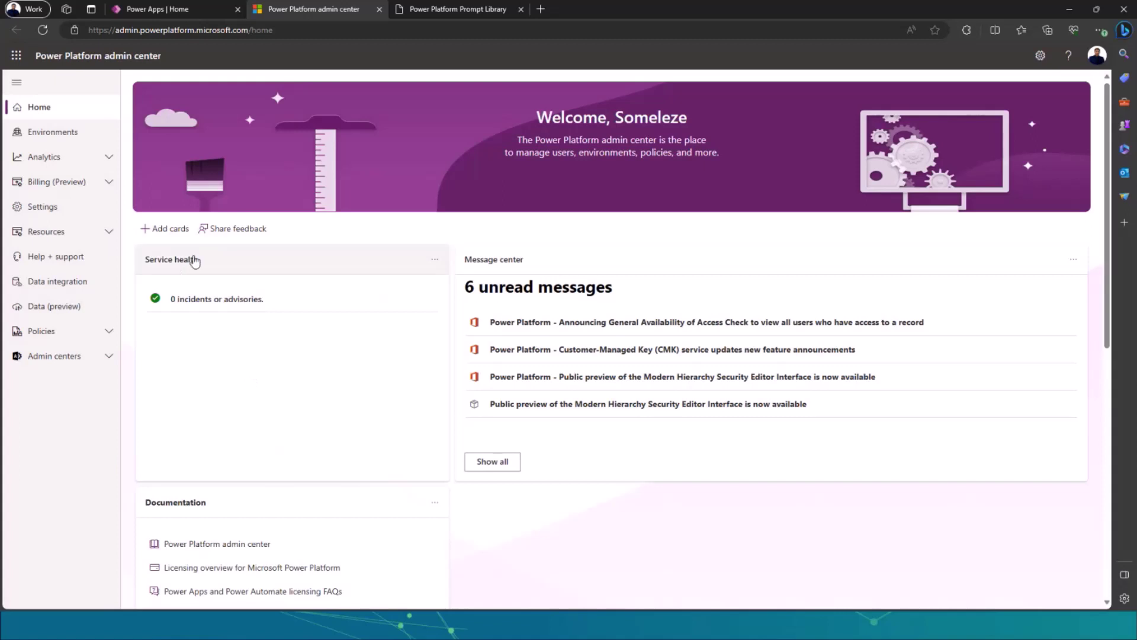
pyautogui.click(76, 135)
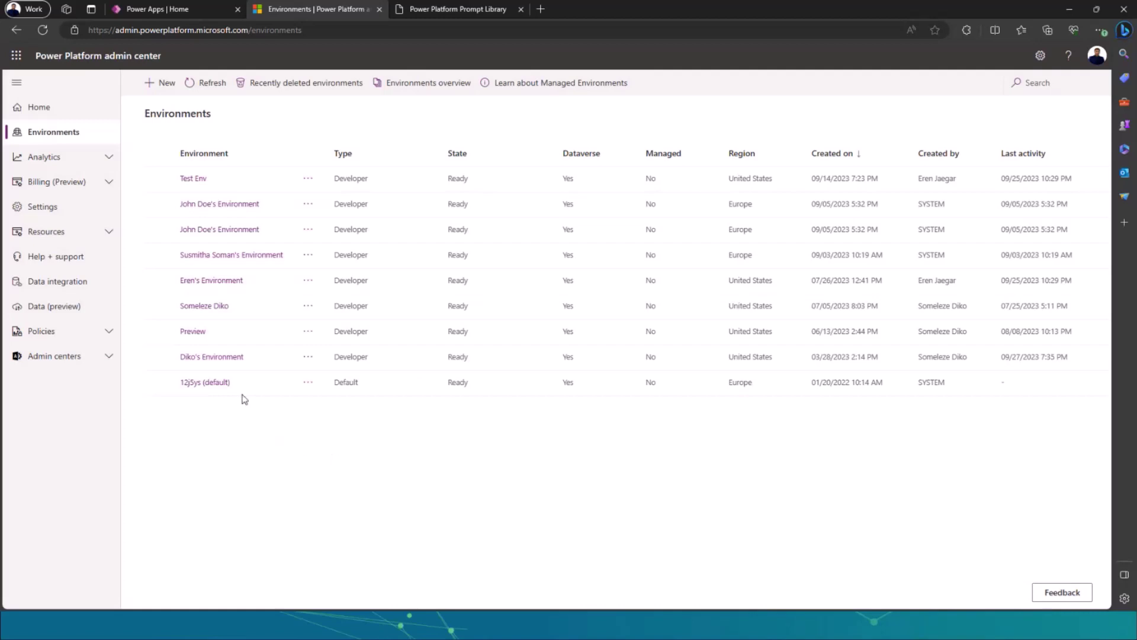
# Start a new environment named after the user plus "'s Environment", with region United States
pyautogui.click(161, 86)
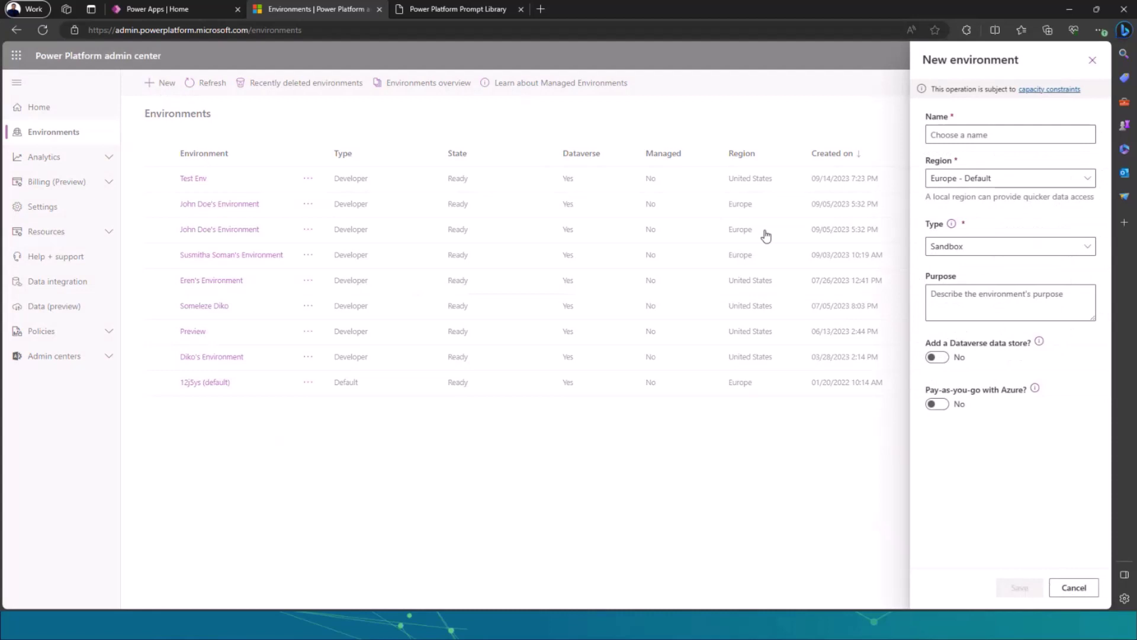
pyautogui.click(950, 128)
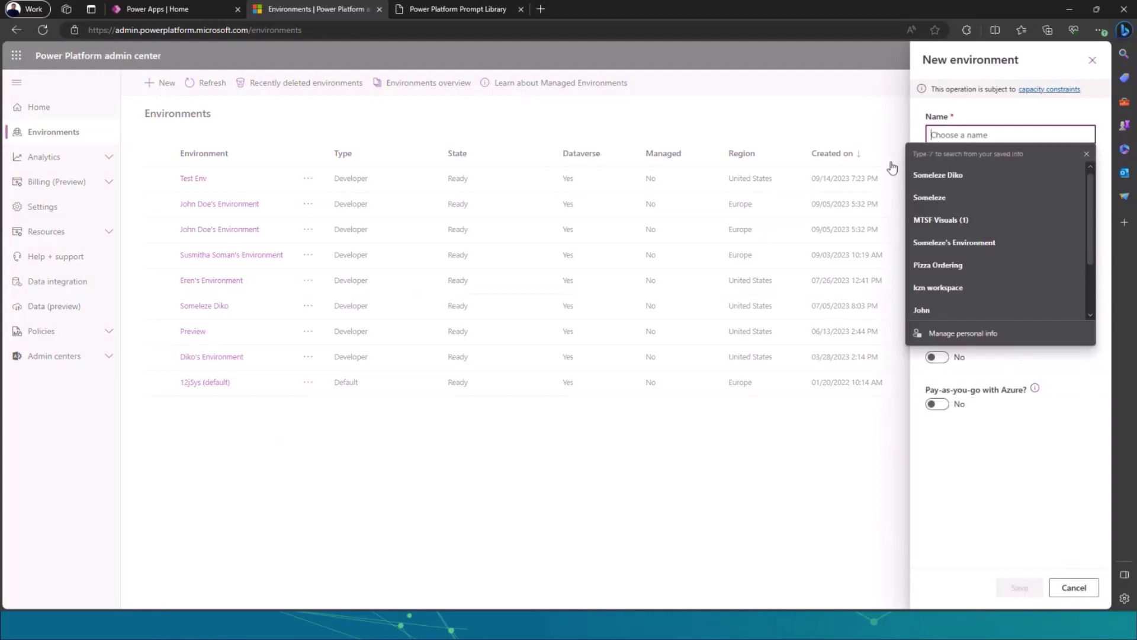
pyautogui.click(944, 175)
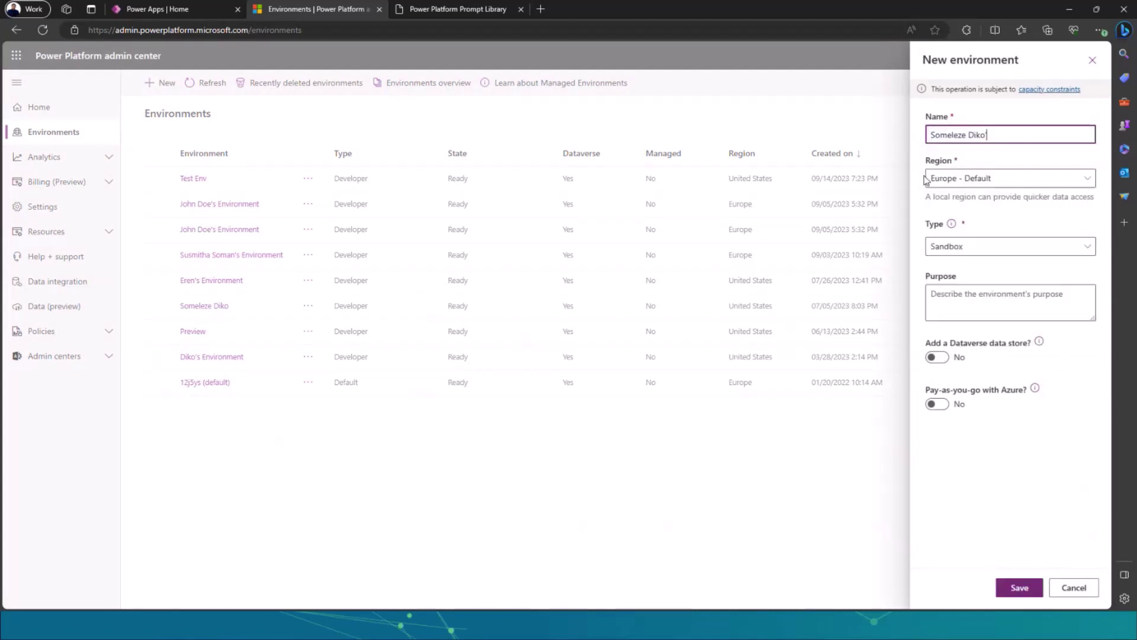
pyautogui.write('s')
pyautogui.press('BackSpace')
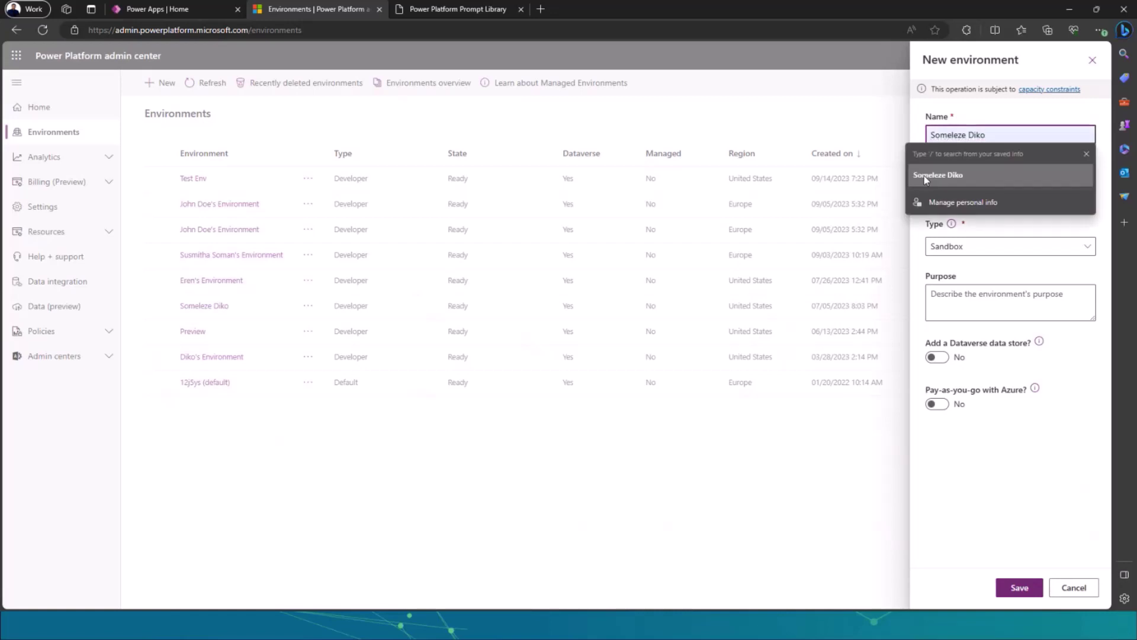
pyautogui.write("'s Envi")
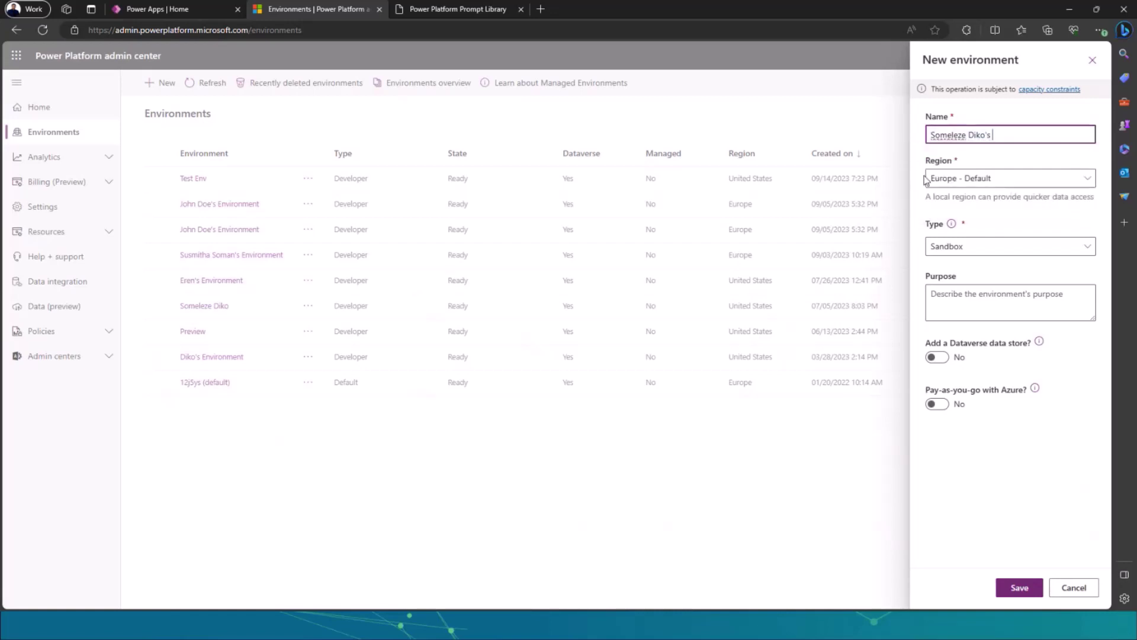
pyautogui.write('ronment')
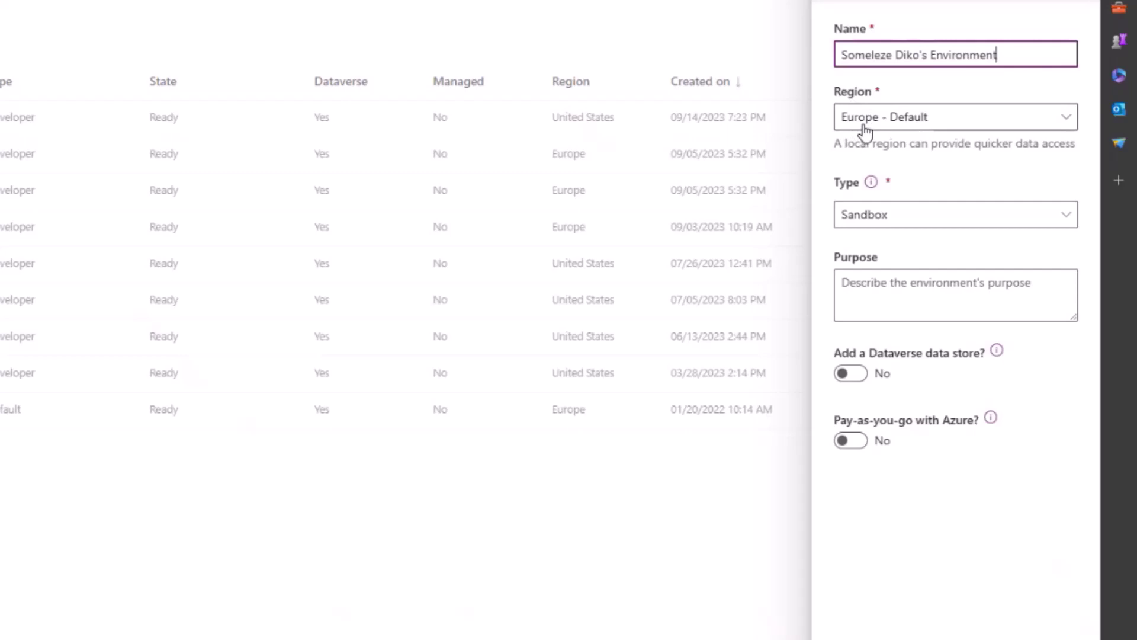
pyautogui.click(903, 119)
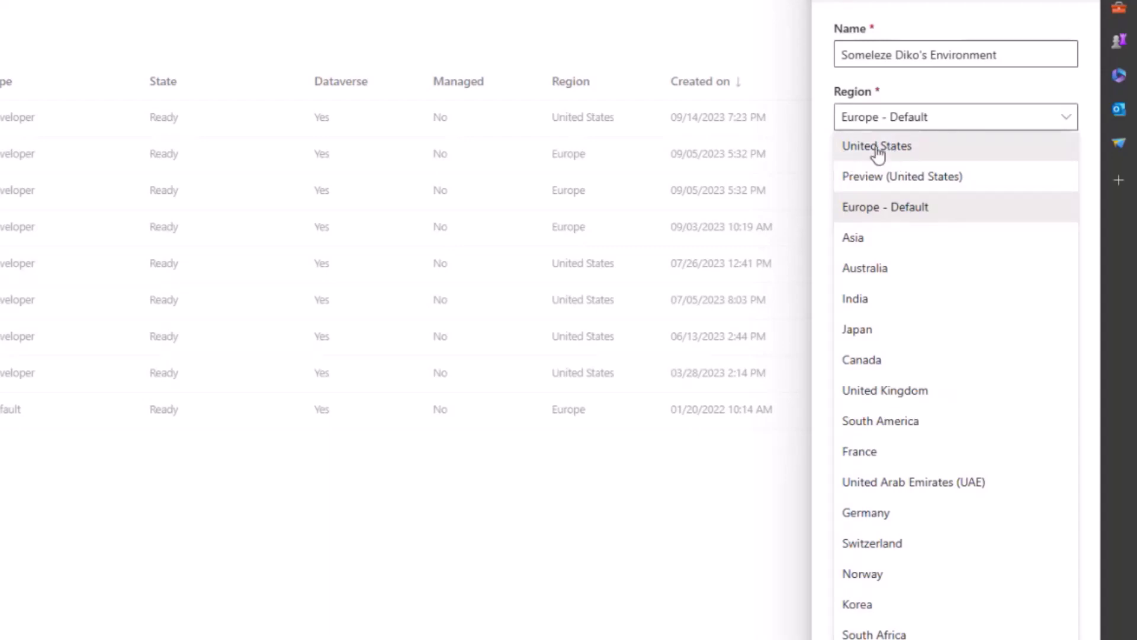
pyautogui.click(877, 152)
# Change the new environment's type from Sandbox to Developer and focus the Purpose box
pyautogui.click(992, 222)
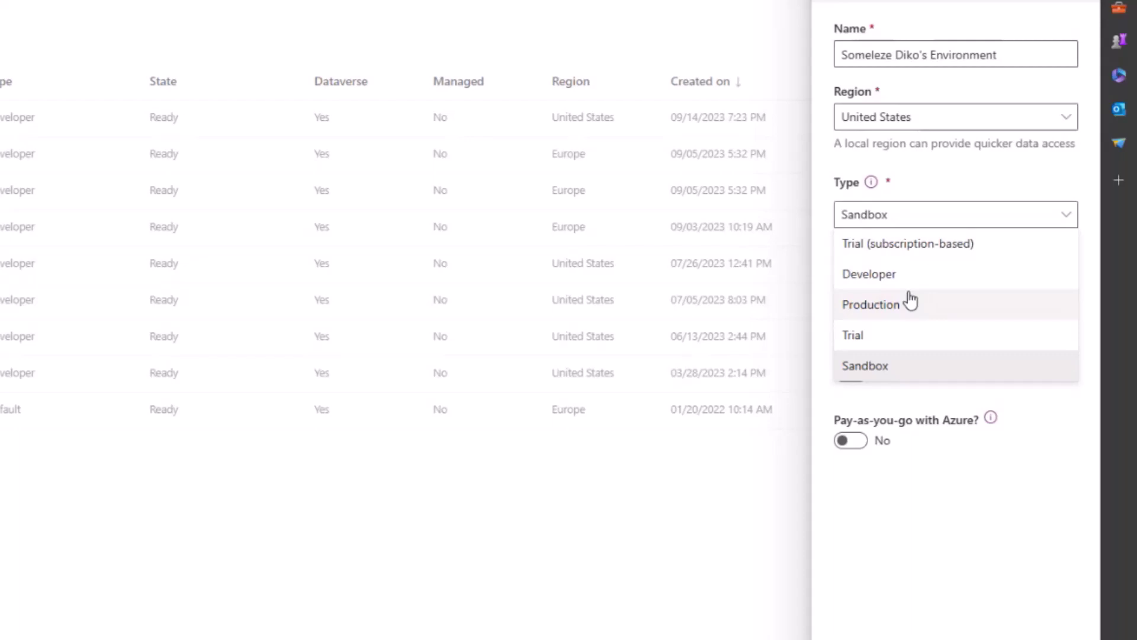
pyautogui.click(876, 281)
pyautogui.click(895, 296)
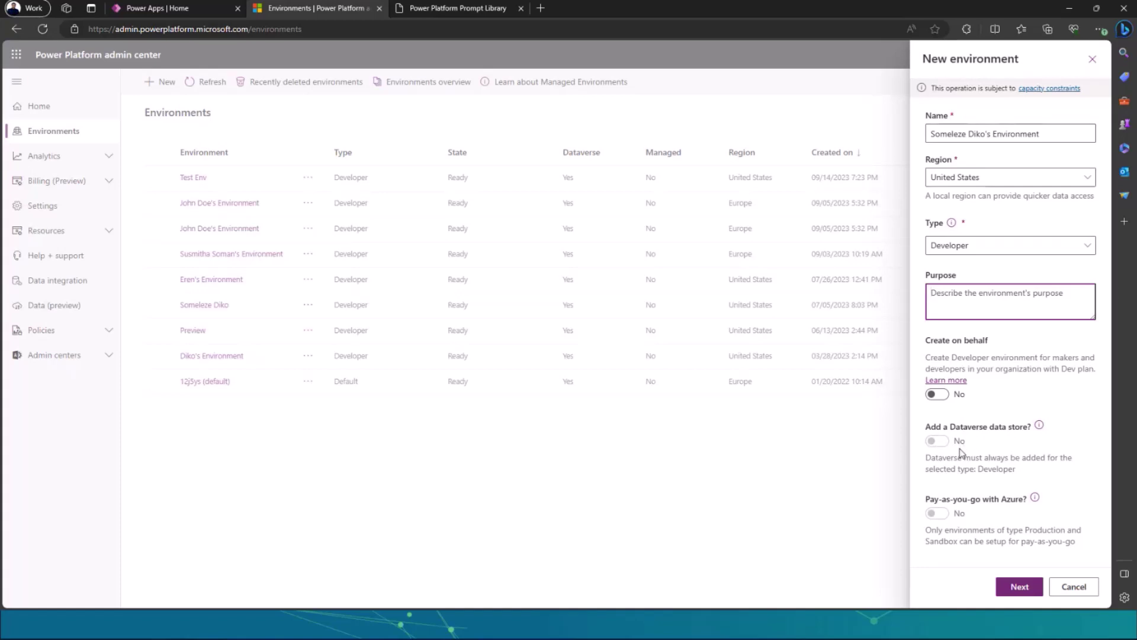
# Enable sample apps and data, save, hit the 3-developer-environment limit, and close the panel
pyautogui.click(1027, 586)
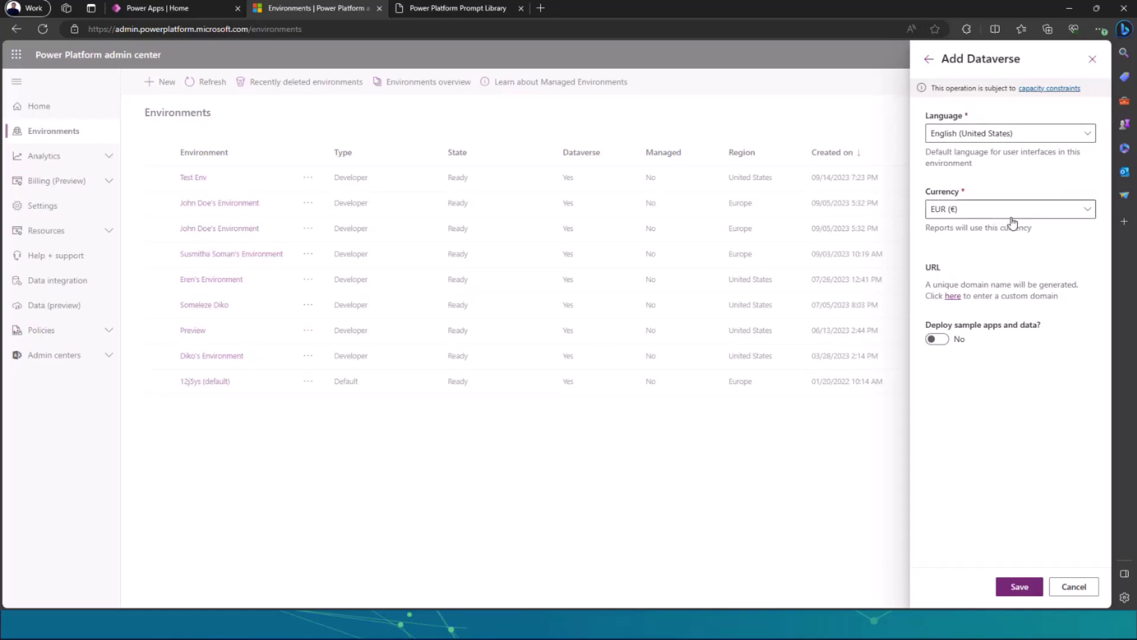
pyautogui.click(944, 342)
pyautogui.click(1025, 588)
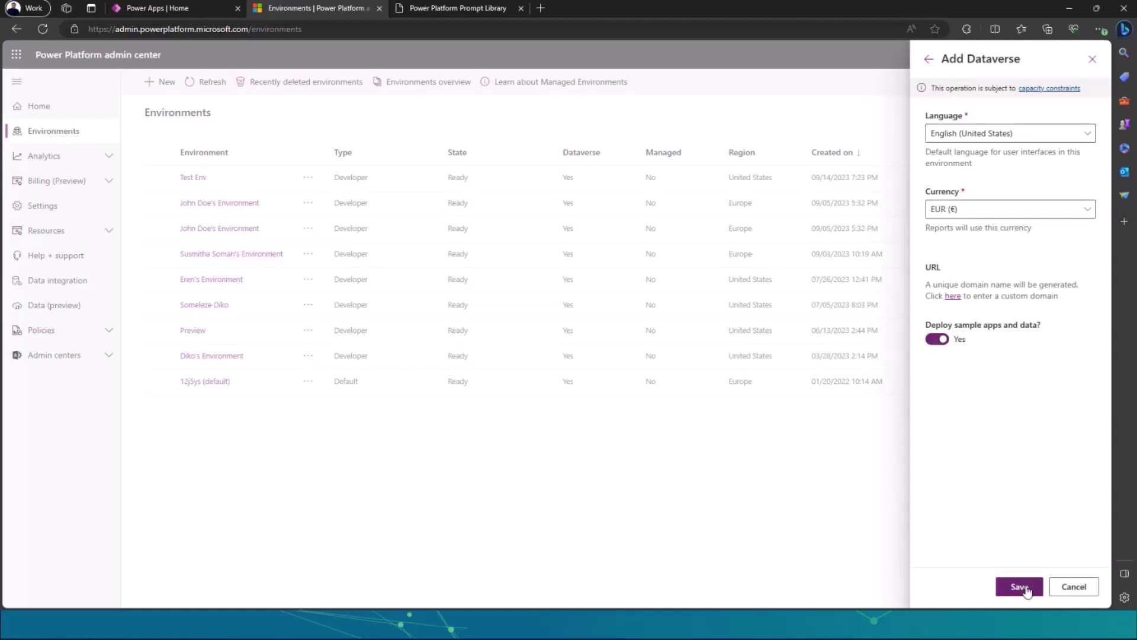
pyautogui.click(1027, 589)
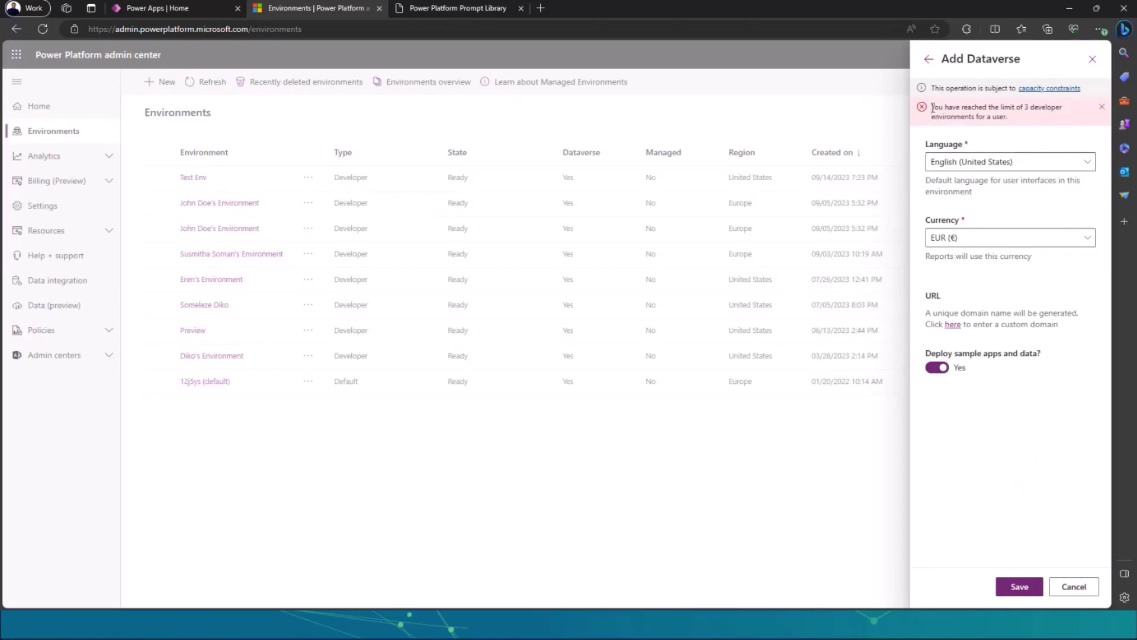
pyautogui.moveTo(932, 109); pyautogui.dragTo(1029, 121)
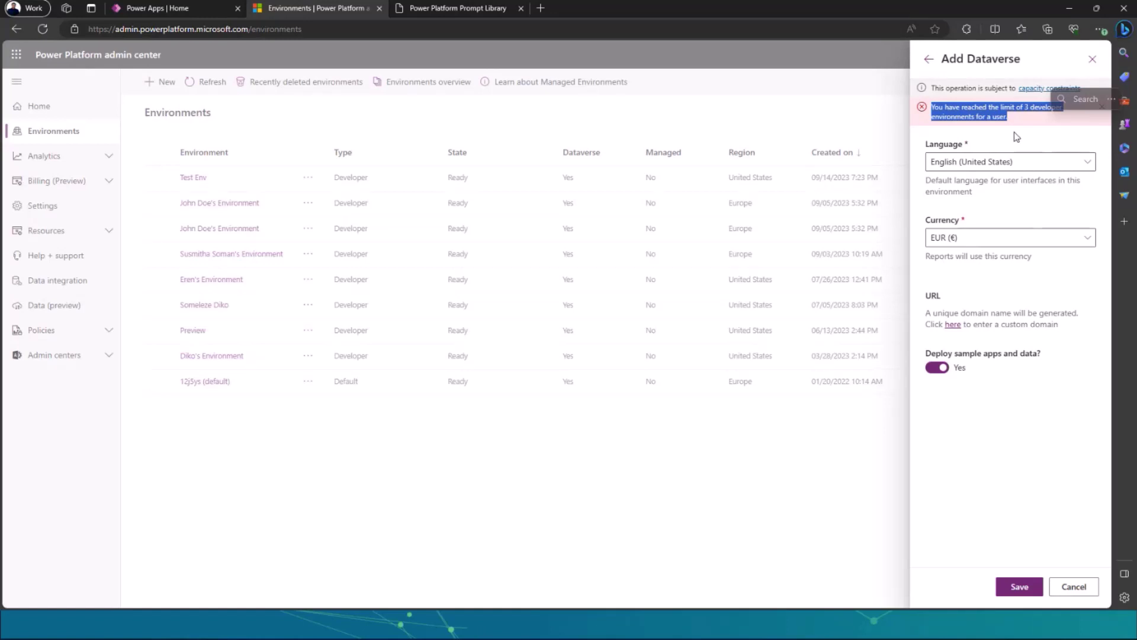
pyautogui.click(1073, 587)
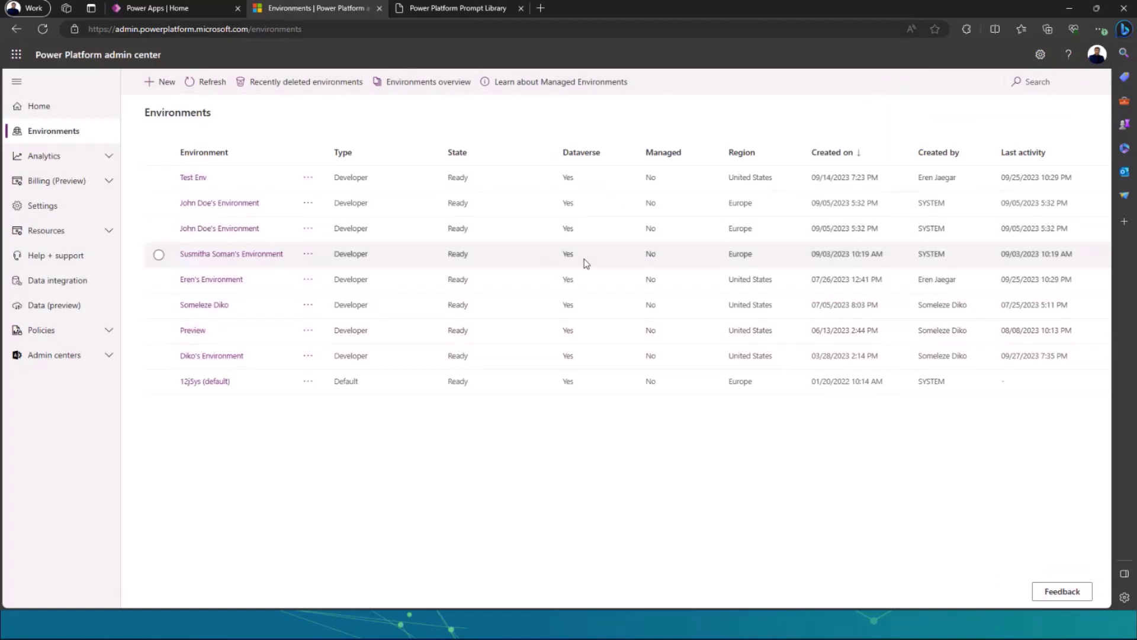
# Return to Power Apps home and browse the environment picker, staying in the developer environment
pyautogui.click(193, 10)
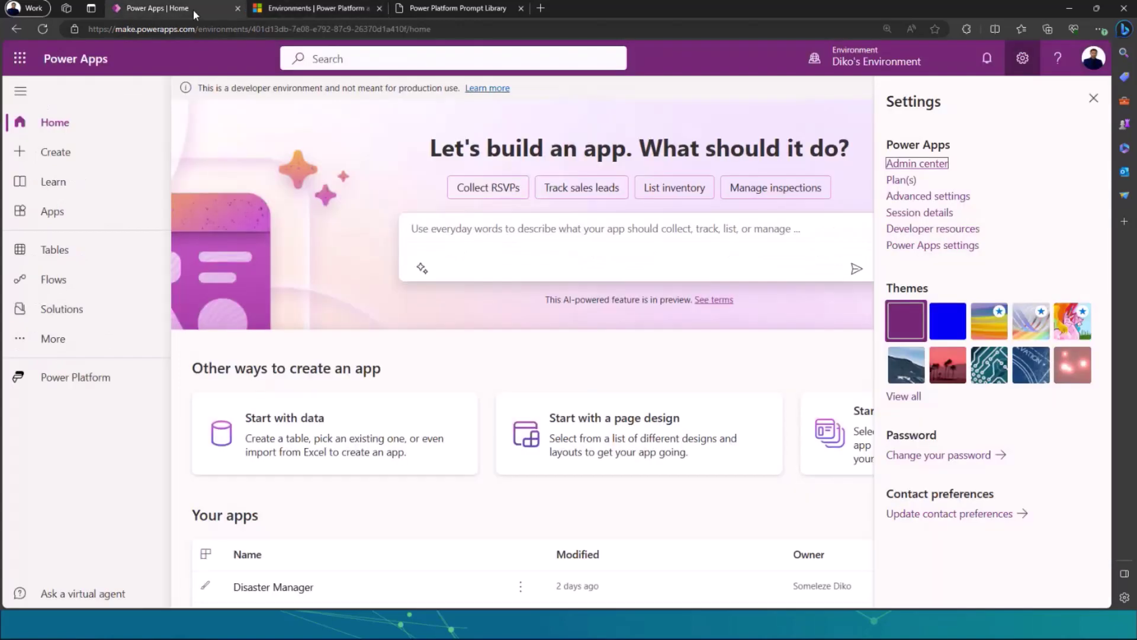
pyautogui.click(1083, 98)
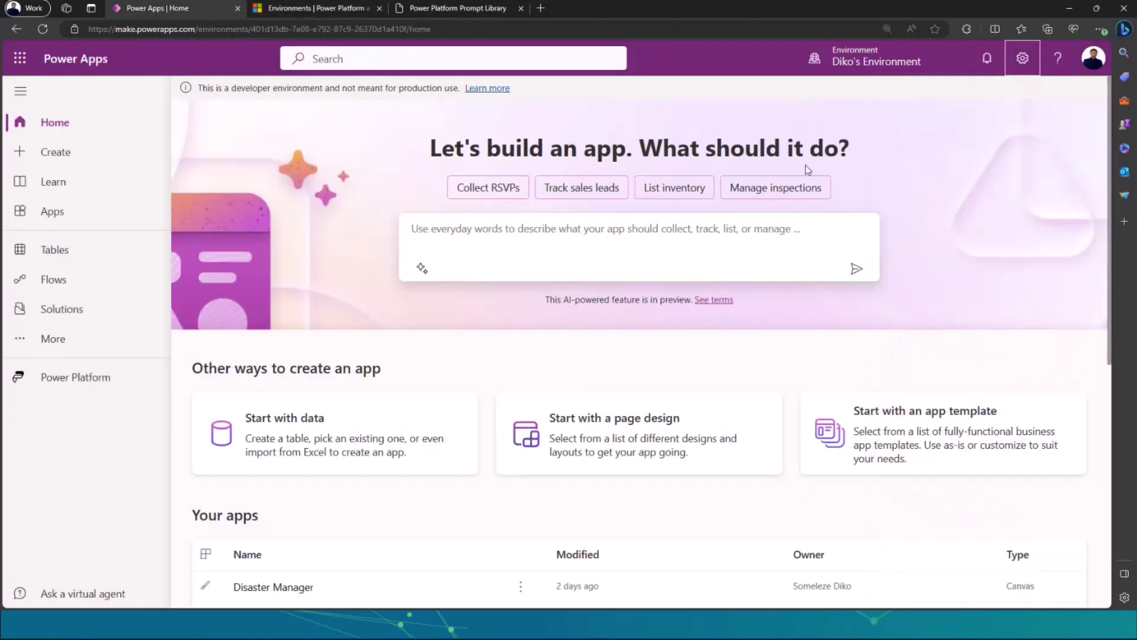
pyautogui.click(884, 67)
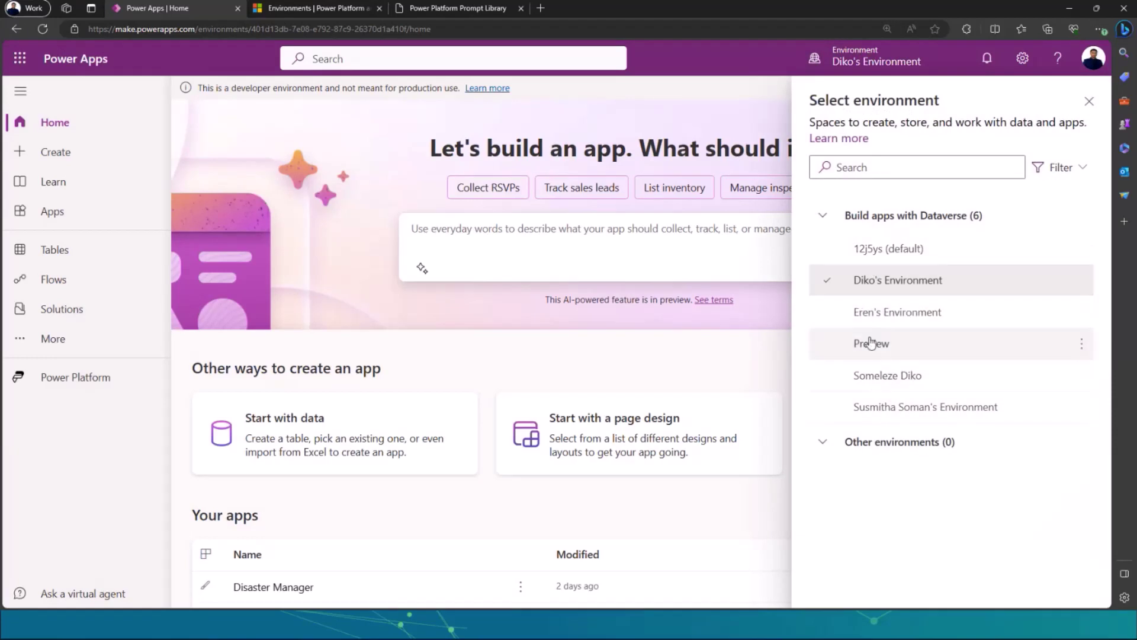
pyautogui.moveTo(905, 375)
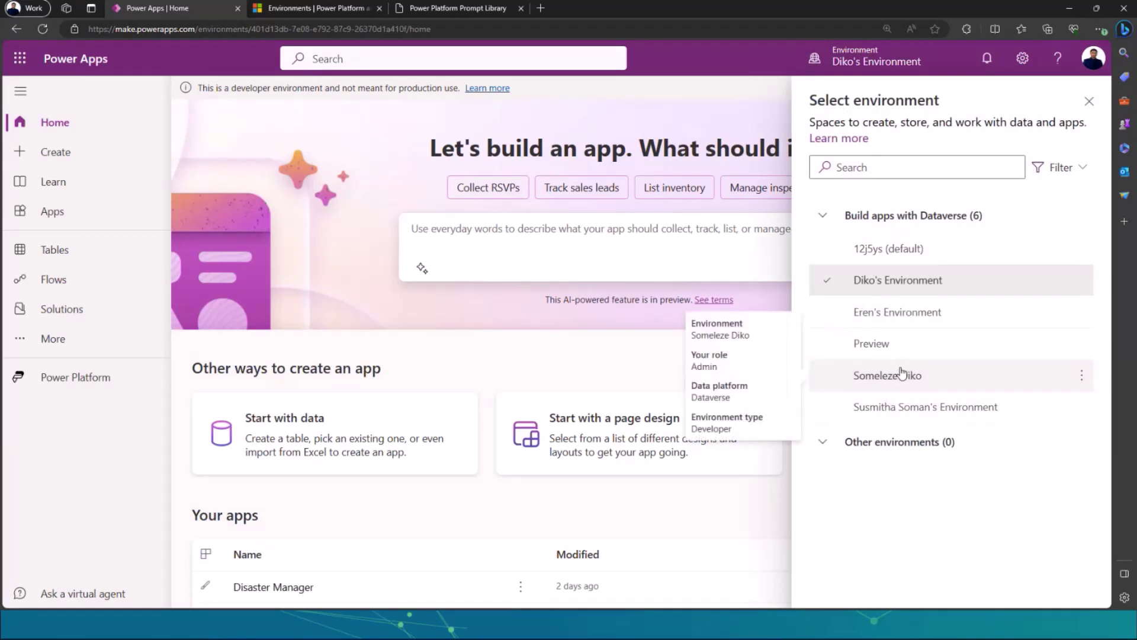
pyautogui.moveTo(909, 320)
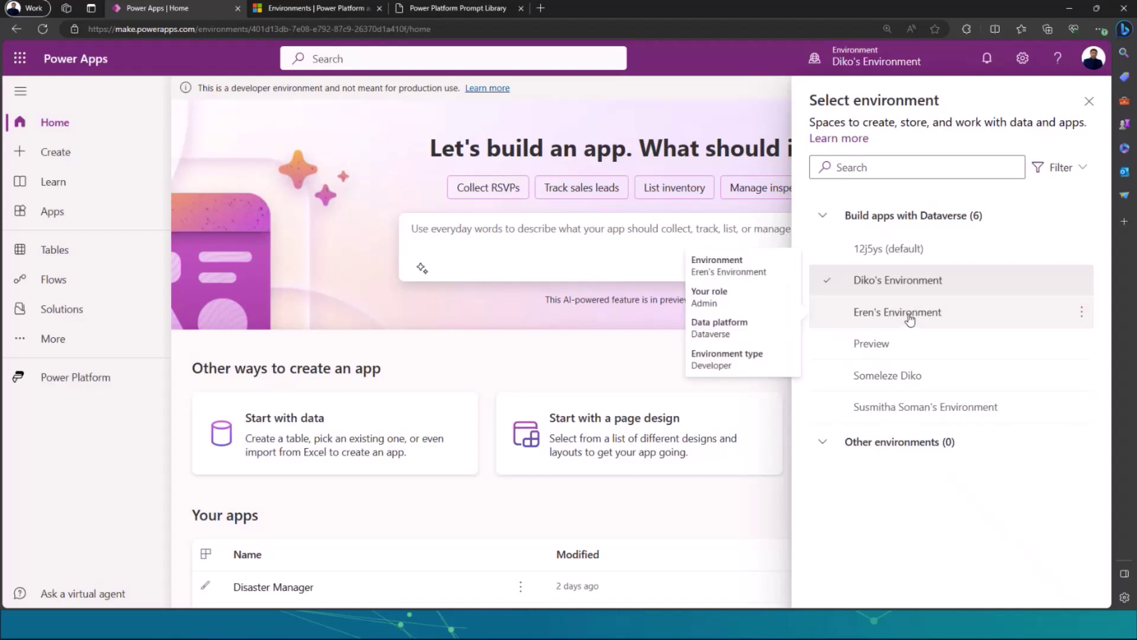
pyautogui.moveTo(924, 357)
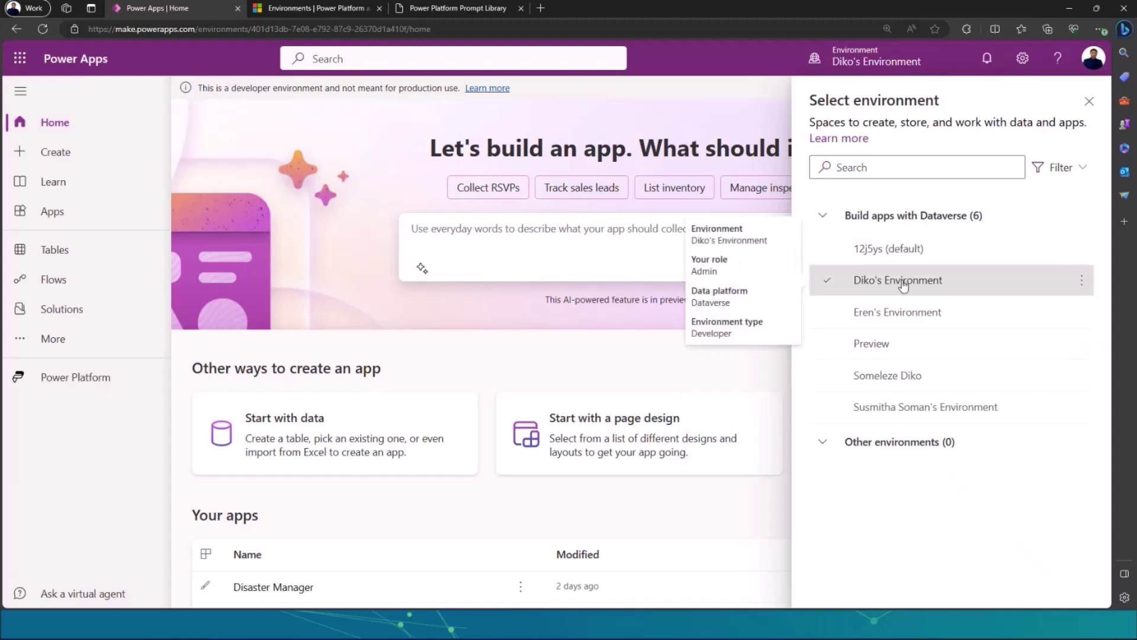
pyautogui.click(563, 237)
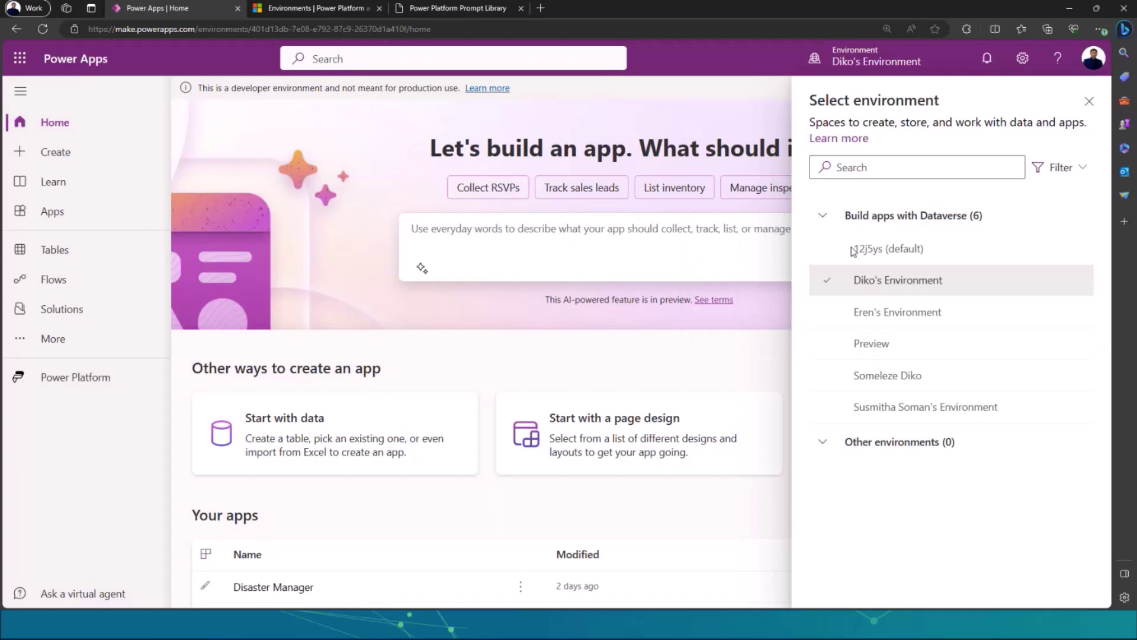
pyautogui.click(1088, 102)
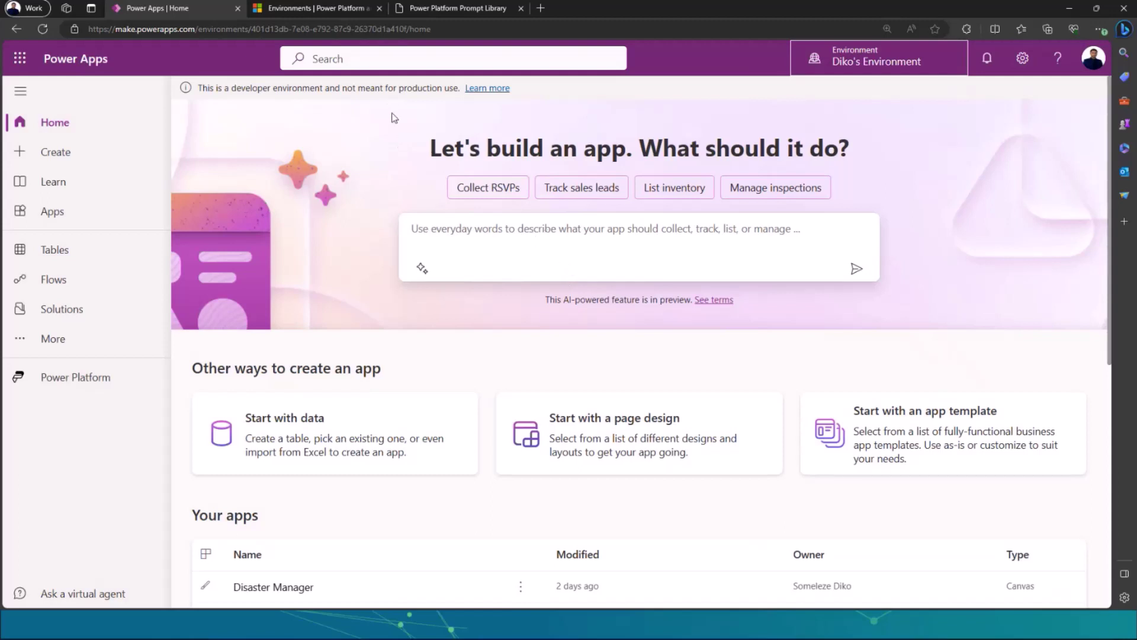
# Go to aka.ms/promptmanager in the Environments tab to reach the prompt-library GitHub folder
pyautogui.click(304, 9)
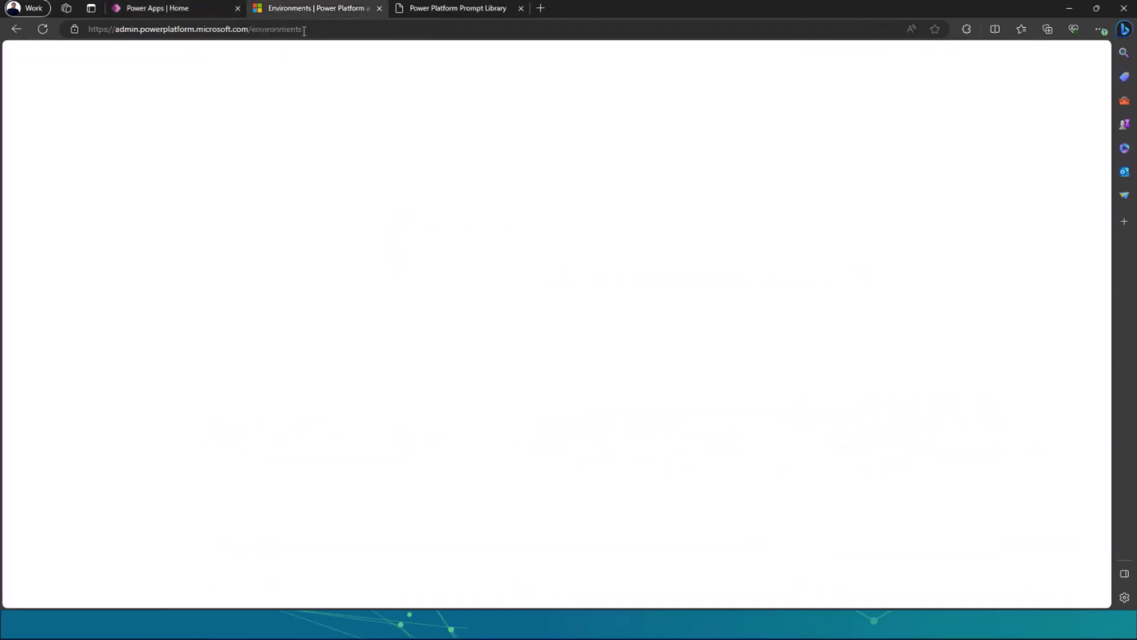
pyautogui.click(297, 31)
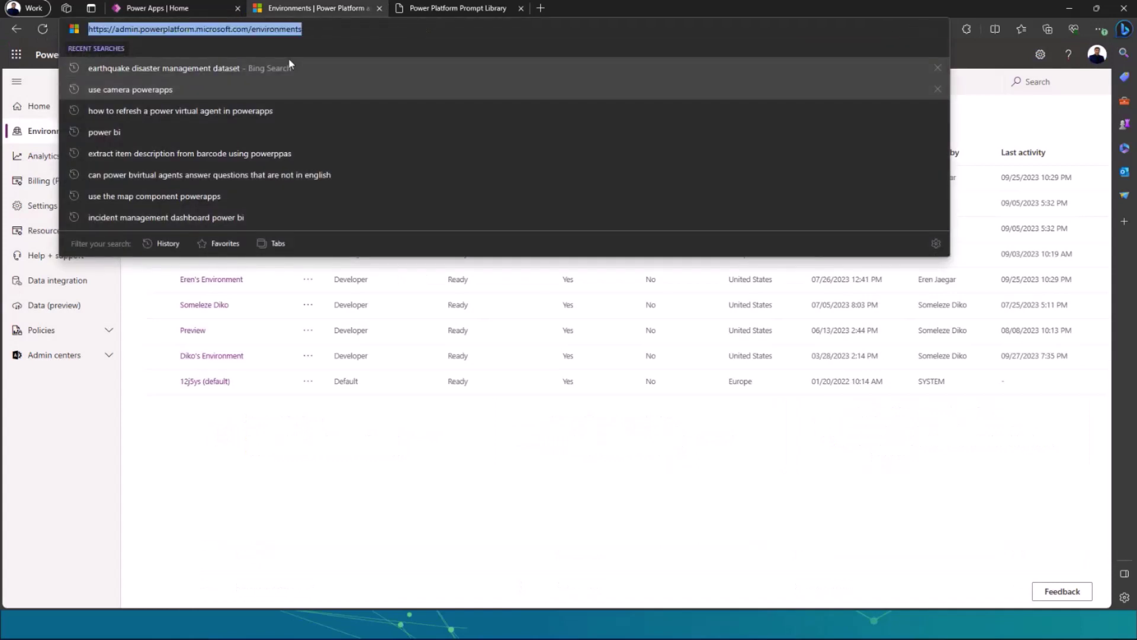
pyautogui.write('aka.ms')
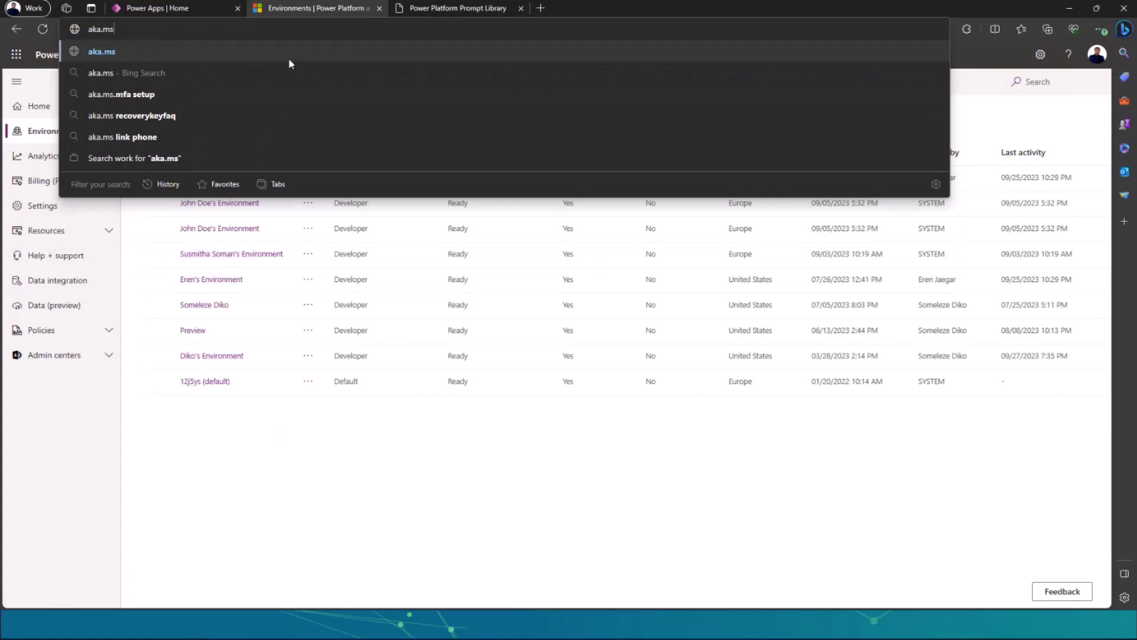
pyautogui.write('/pro')
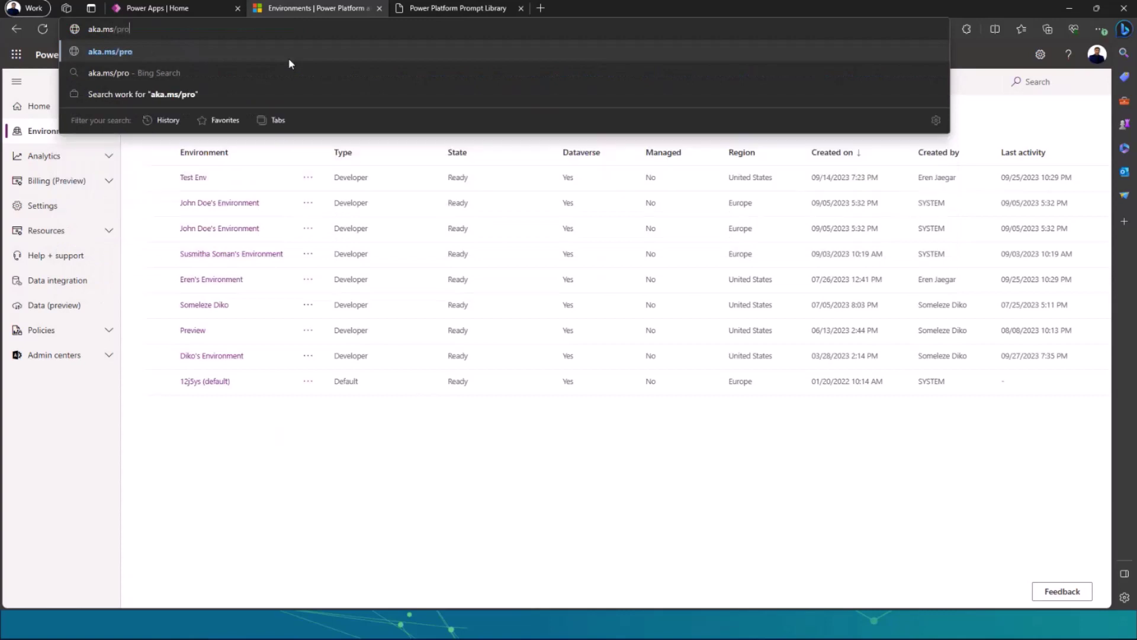
pyautogui.write('mptm')
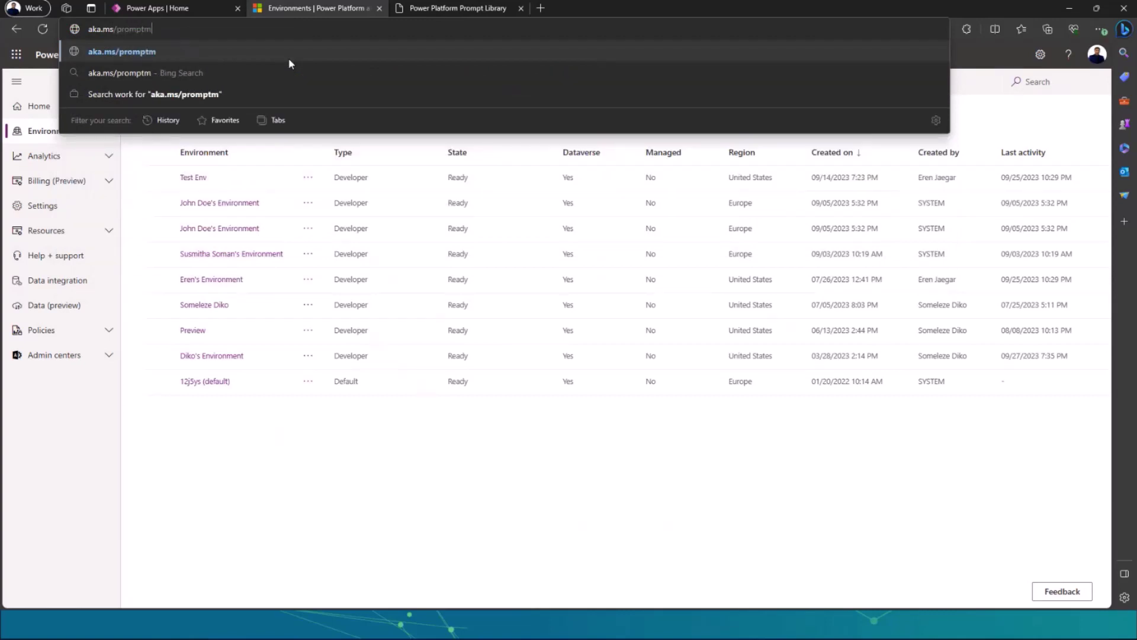
pyautogui.write('anager')
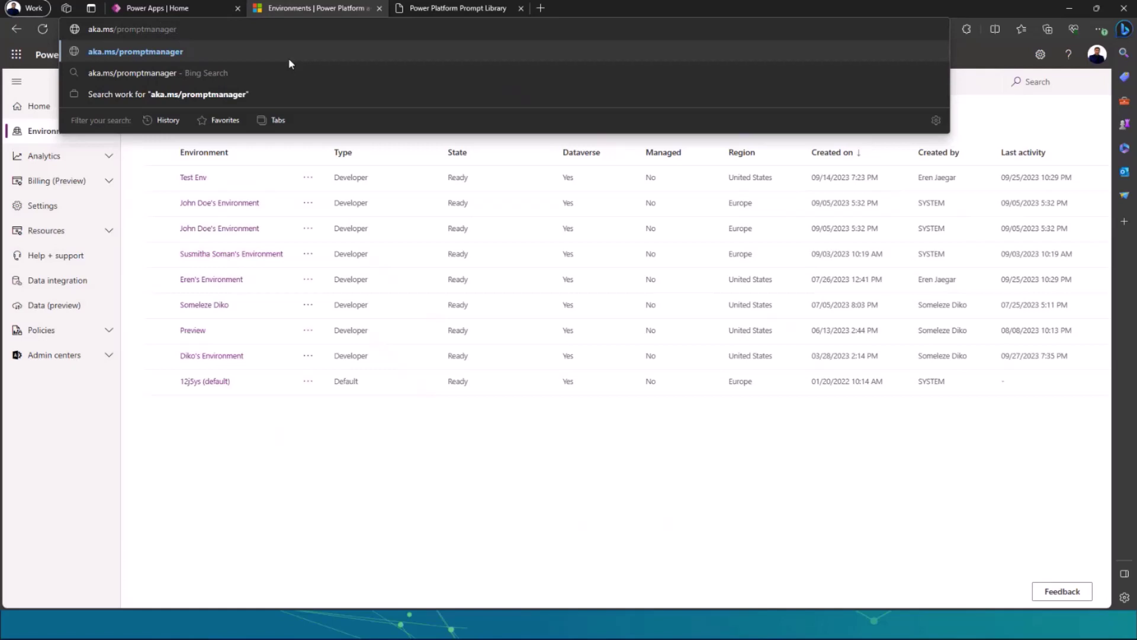
pyautogui.press('Return')
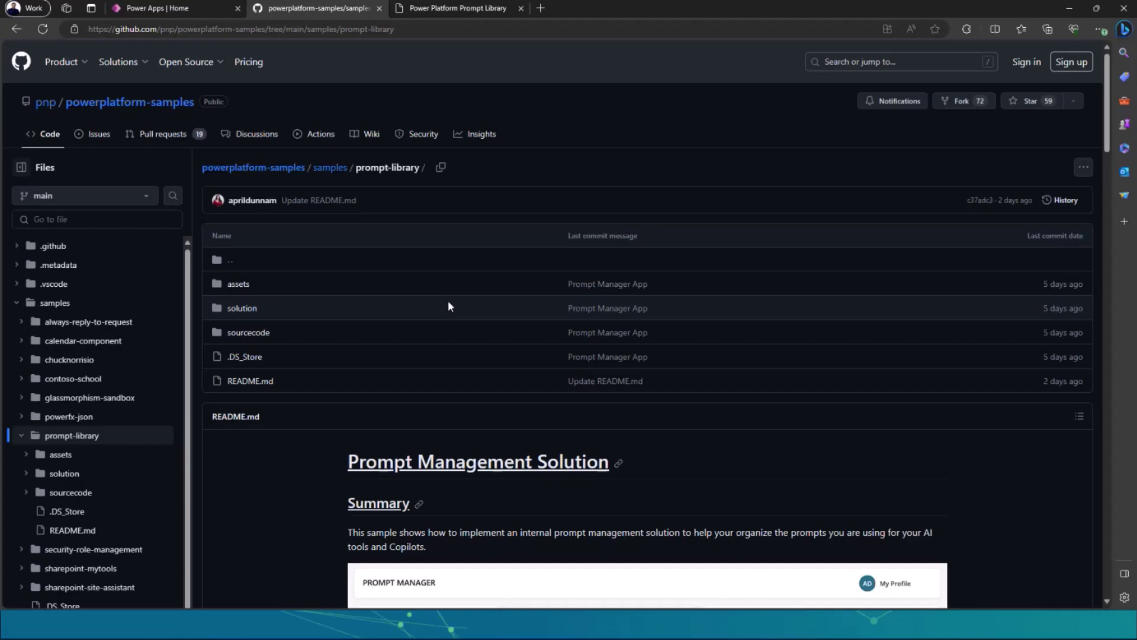
pyautogui.scroll(-3, 449, 302)
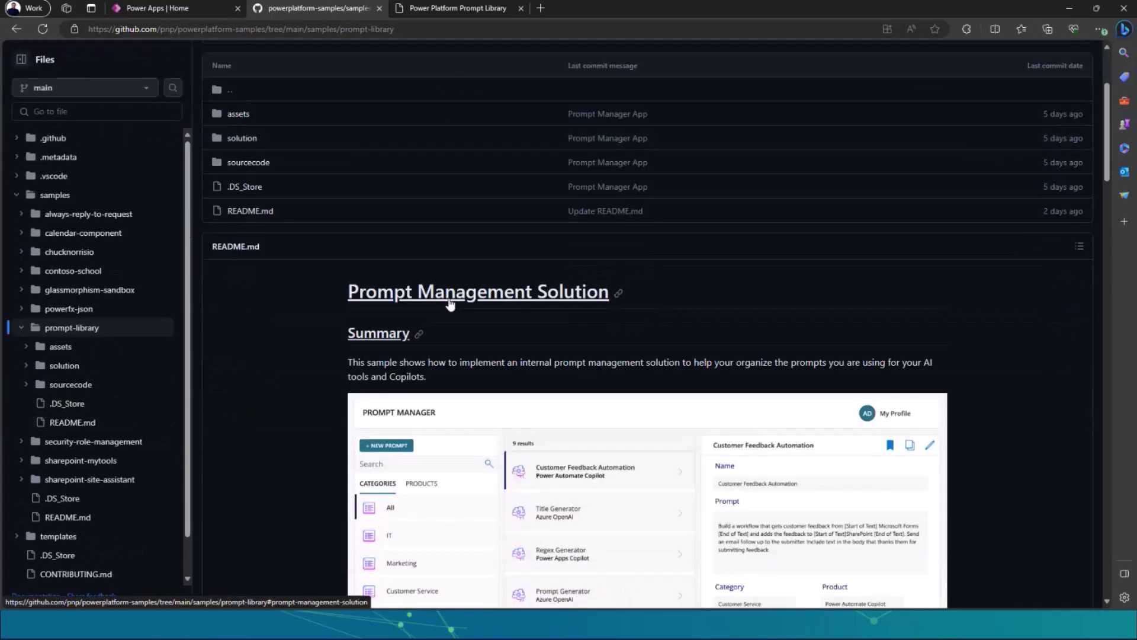
pyautogui.click(1097, 10)
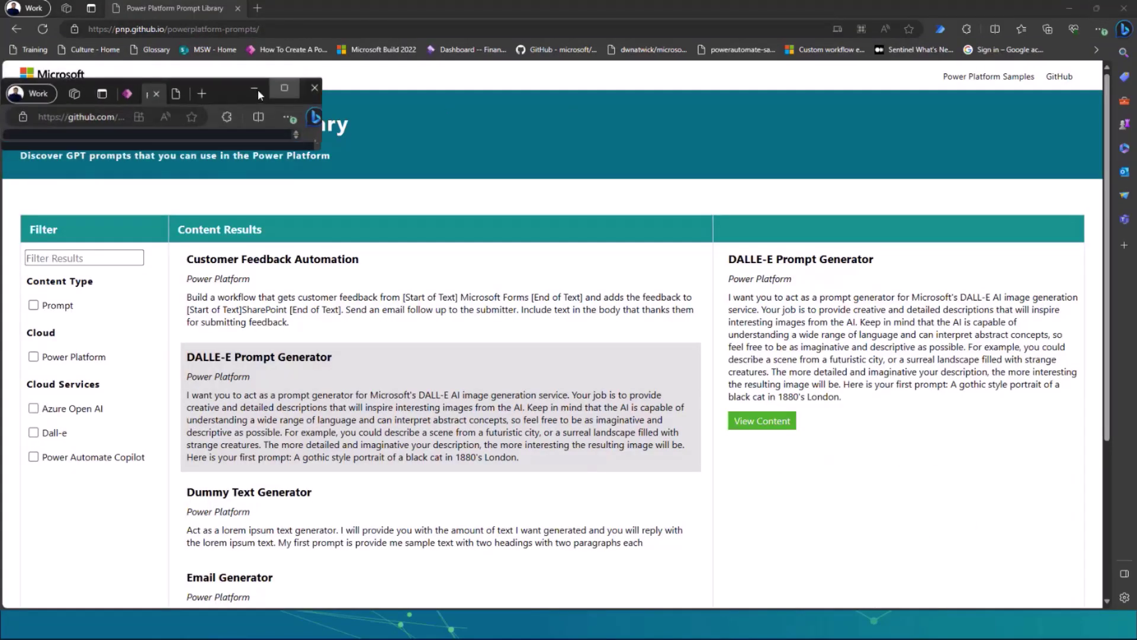
pyautogui.click(256, 88)
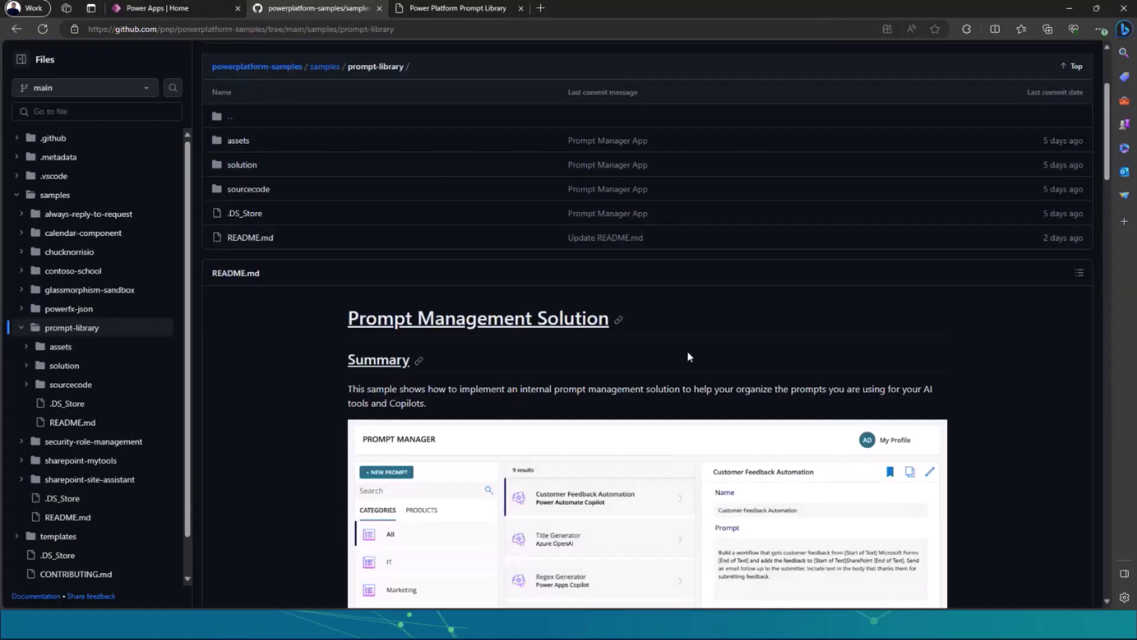
pyautogui.press('F11')
pyautogui.scroll(-3, 464, 347)
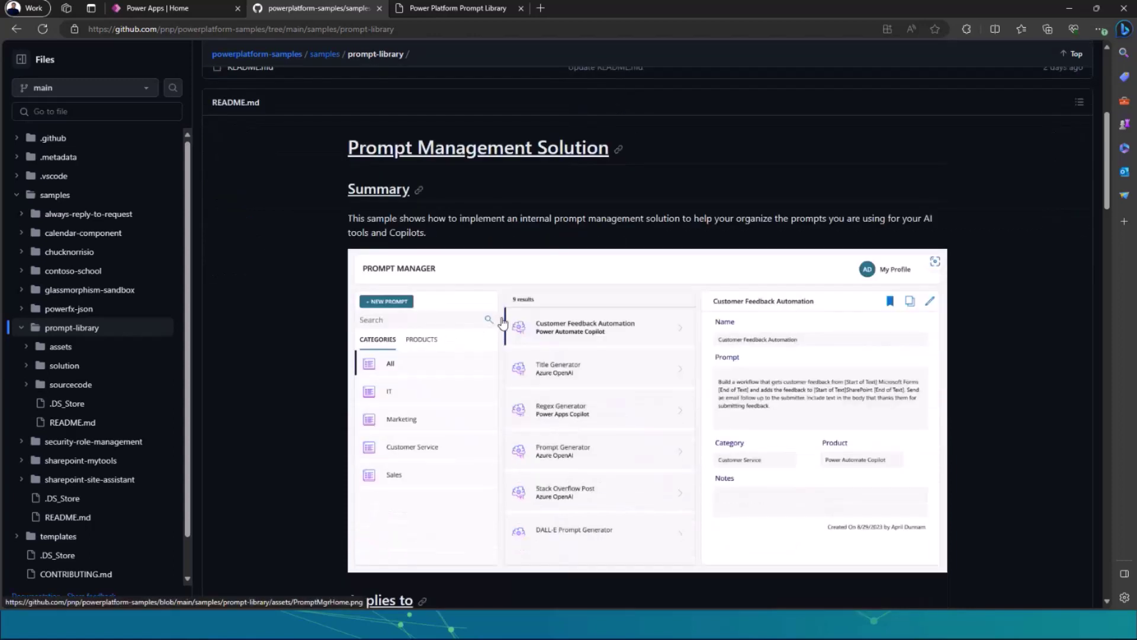
pyautogui.scroll(-2, 501, 323)
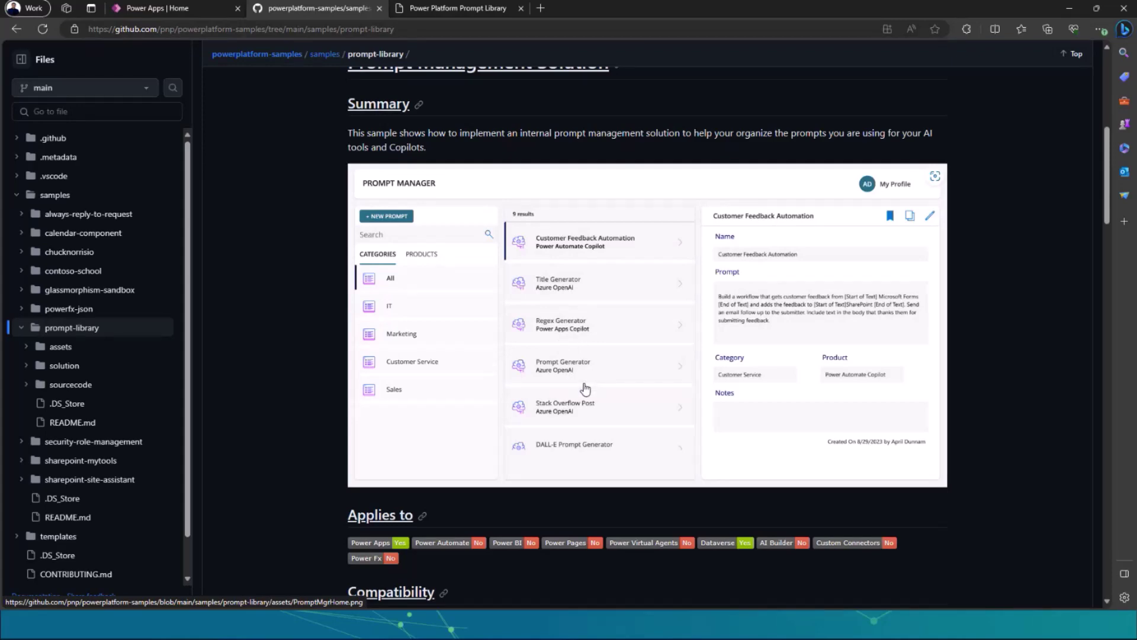
# Scroll the README to the Prompt Library and Administration app screenshots showing six prompt products
pyautogui.scroll(-4, 586, 375)
pyautogui.scroll(5, 587, 376)
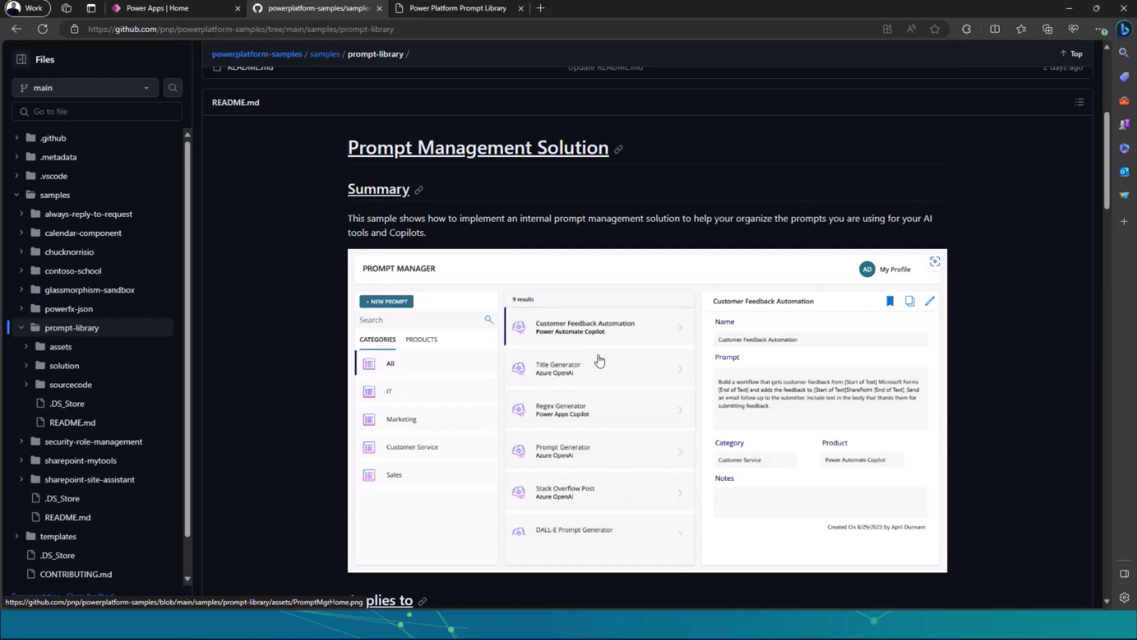
pyautogui.scroll(-2, 603, 356)
pyautogui.scroll(-3, 603, 359)
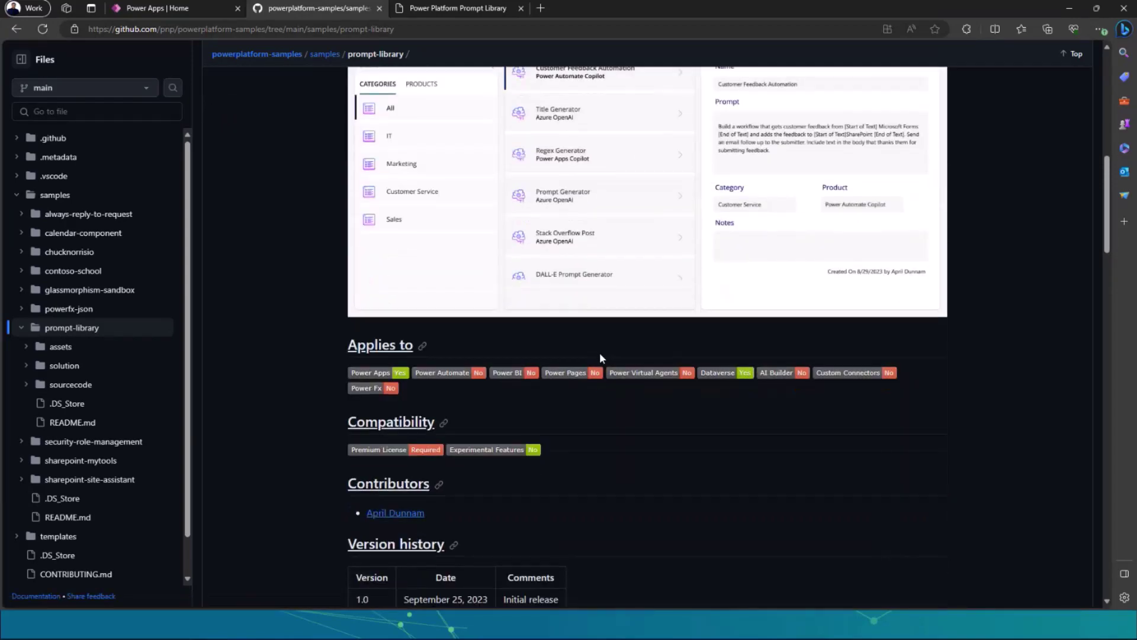
pyautogui.scroll(-9, 602, 355)
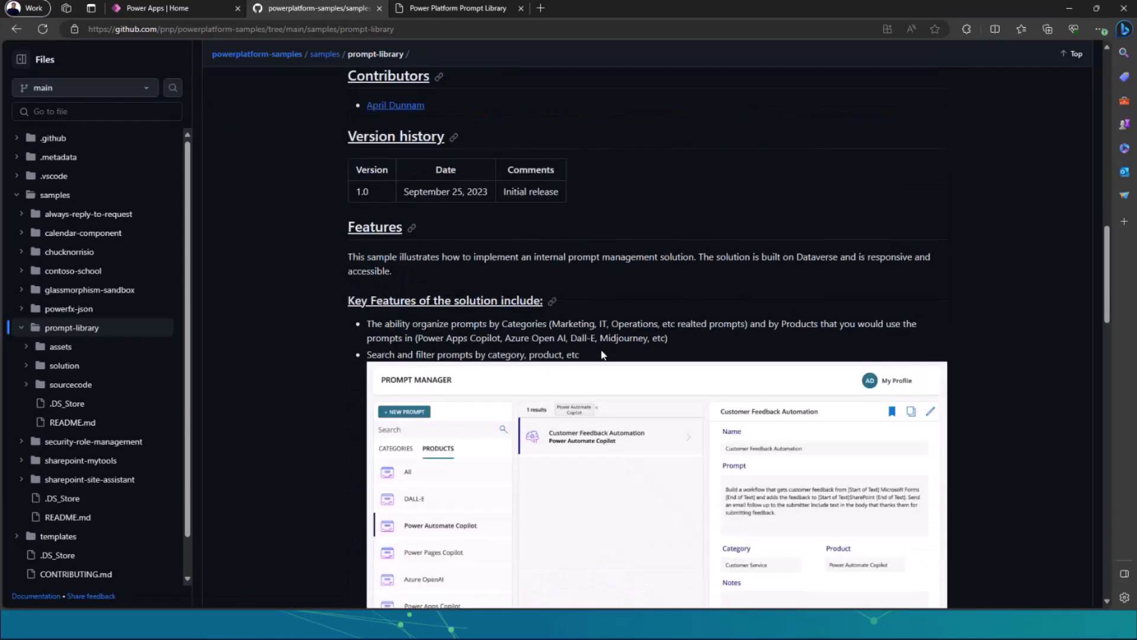
pyautogui.scroll(3, 598, 355)
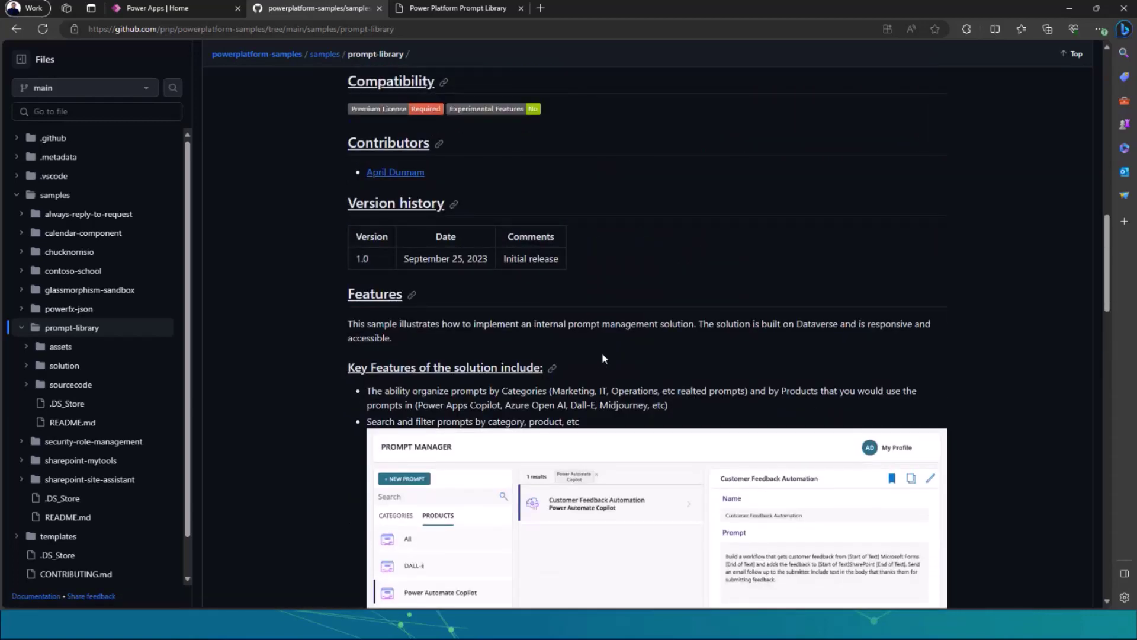
pyautogui.scroll(-6, 603, 357)
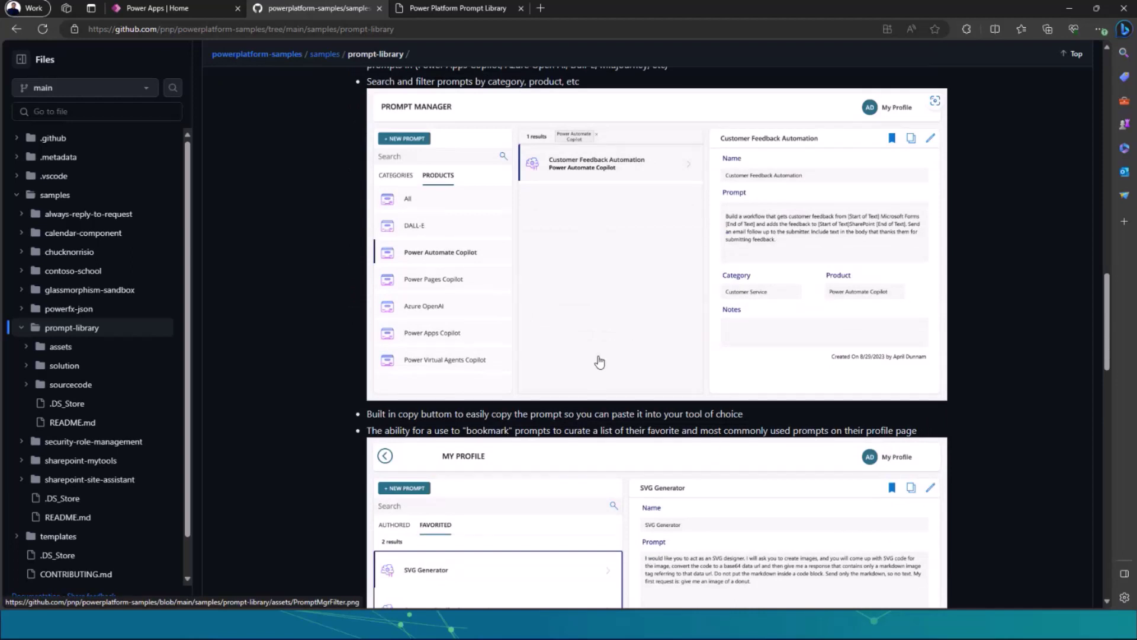
pyautogui.scroll(-1, 599, 362)
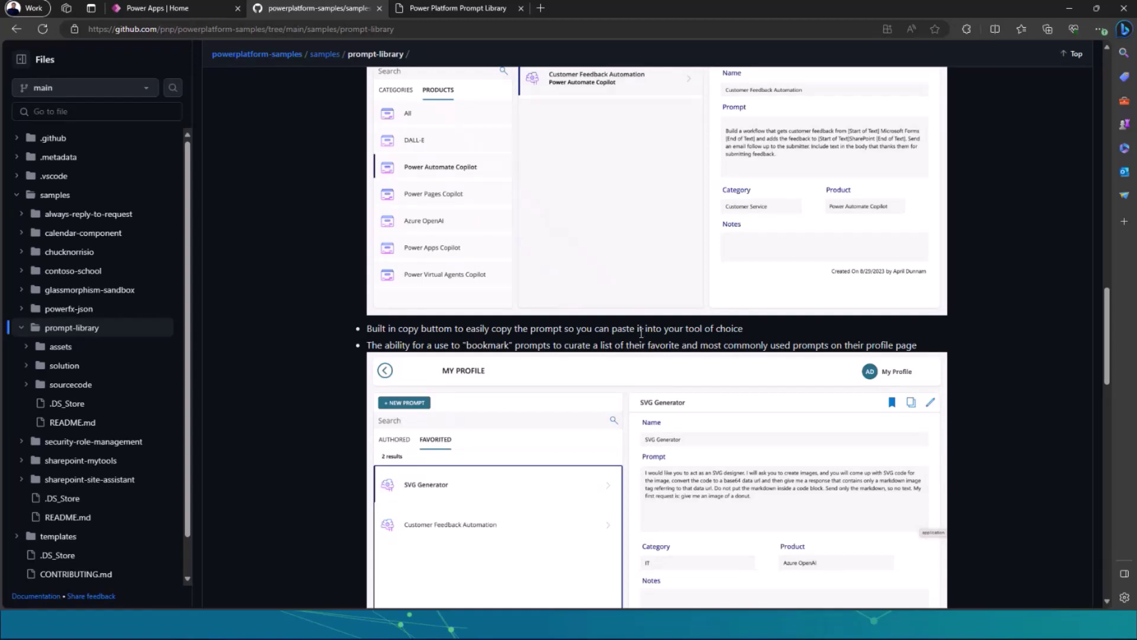
pyautogui.scroll(4, 636, 332)
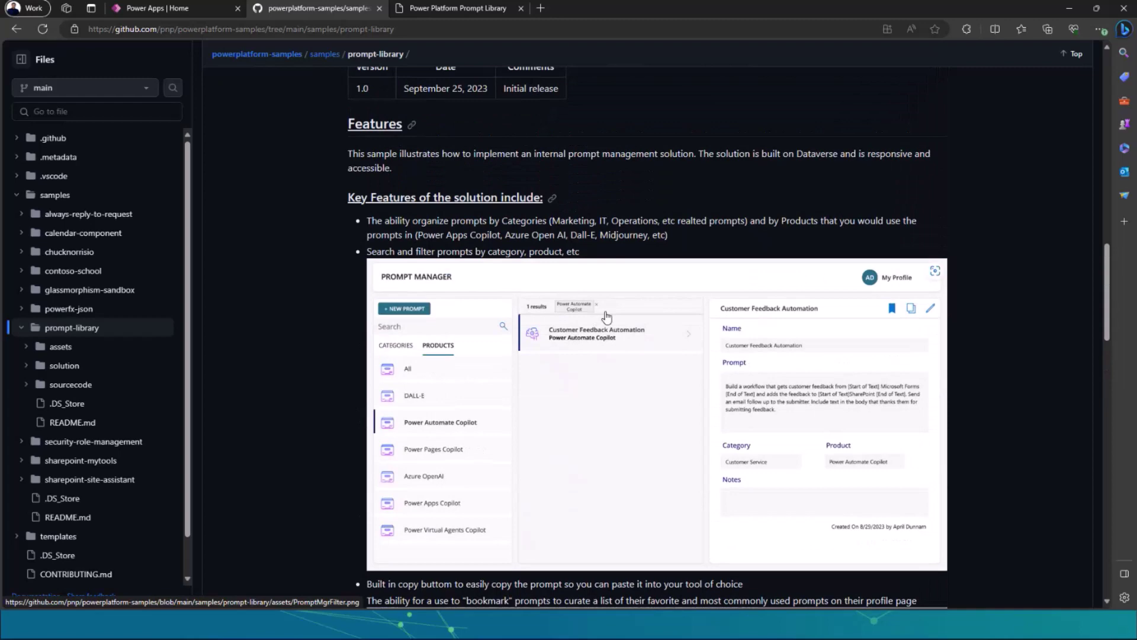
pyautogui.scroll(-5, 610, 319)
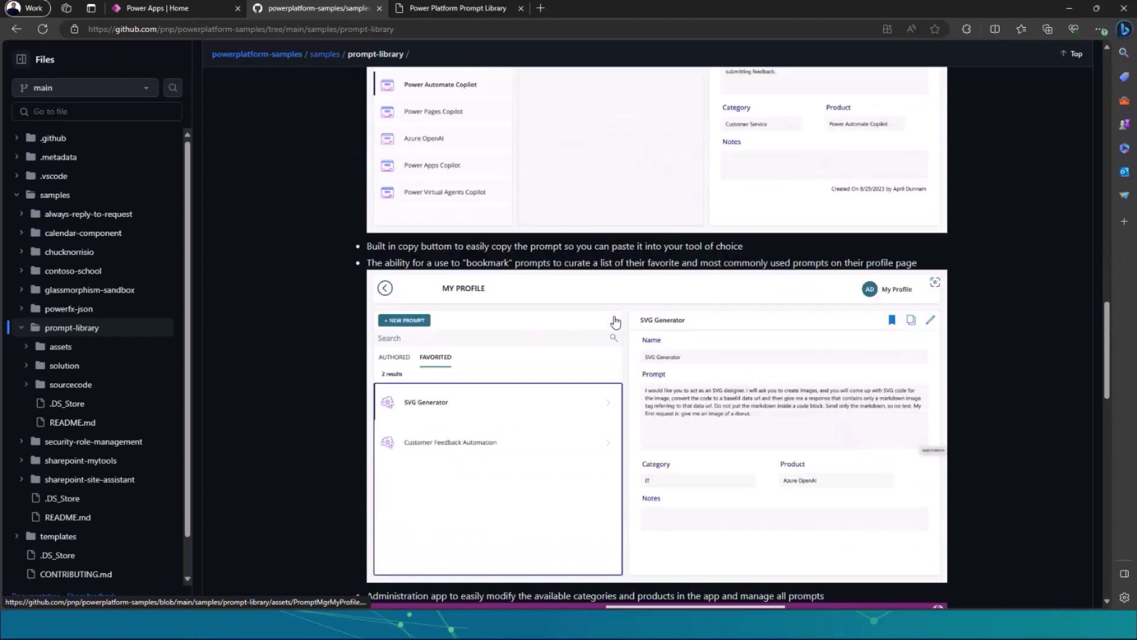
pyautogui.scroll(-10, 614, 321)
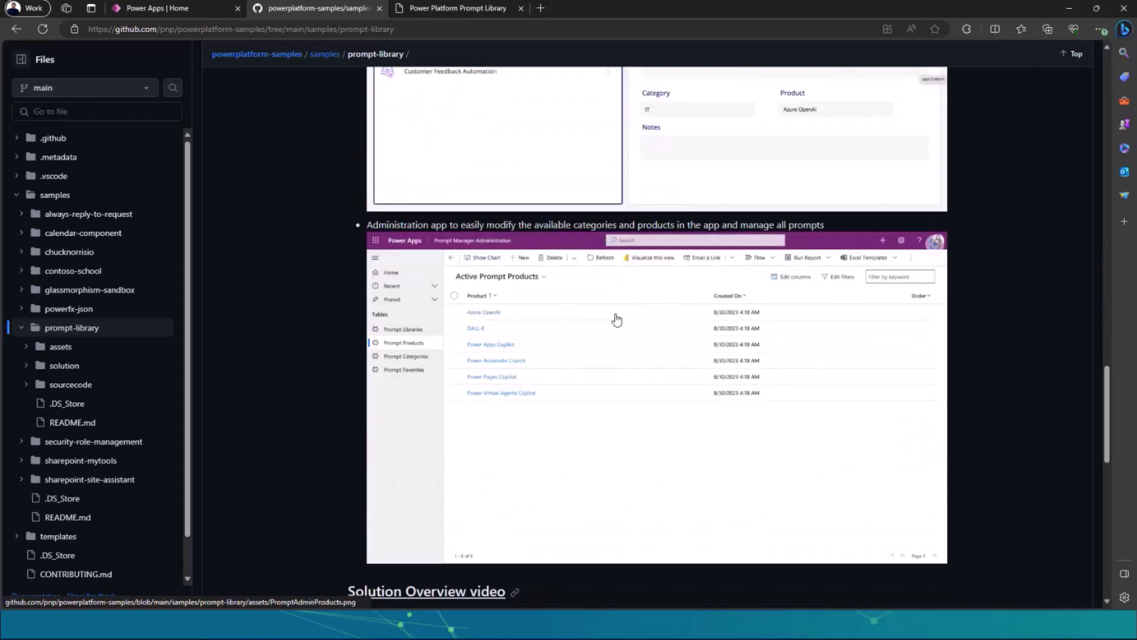
pyautogui.scroll(-3, 613, 317)
pyautogui.scroll(-1, 610, 315)
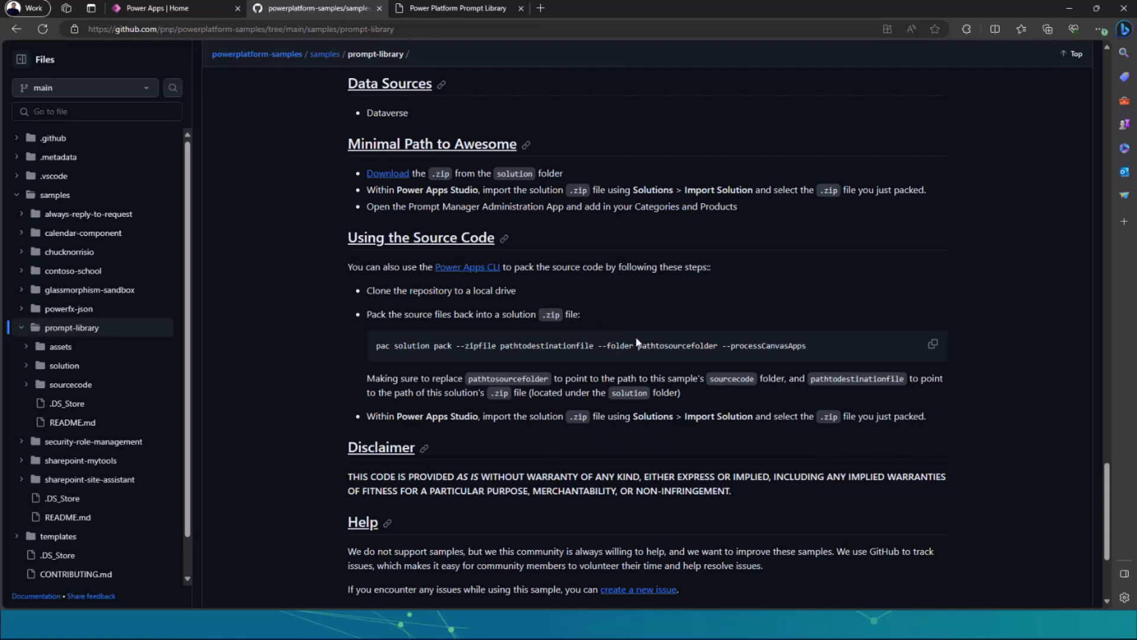
pyautogui.scroll(10, 652, 328)
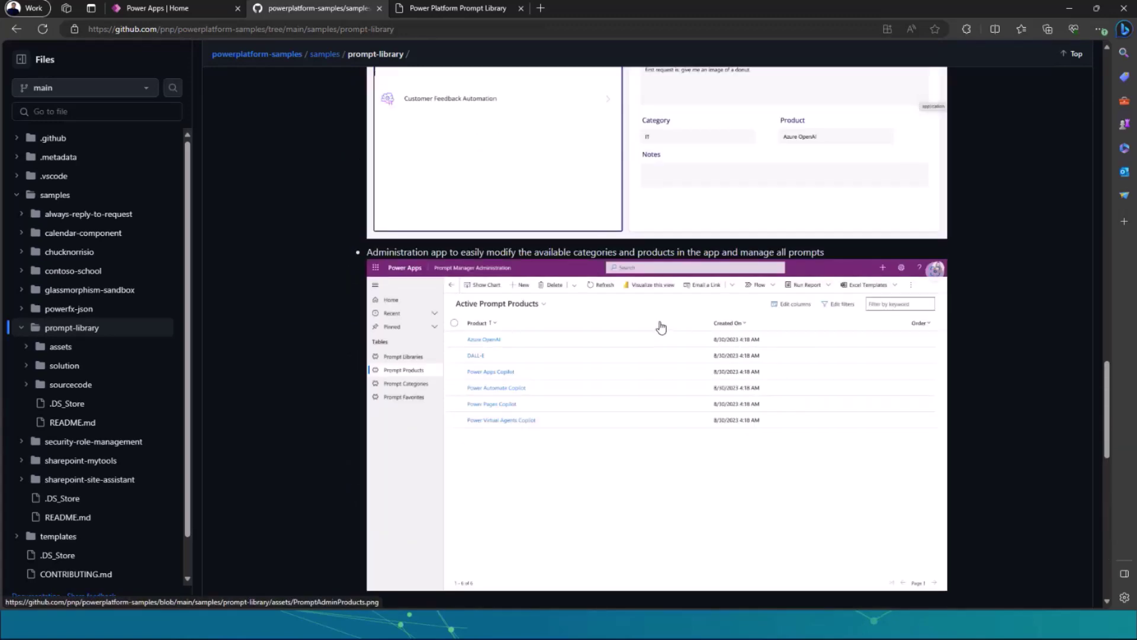
pyautogui.scroll(2, 569, 278)
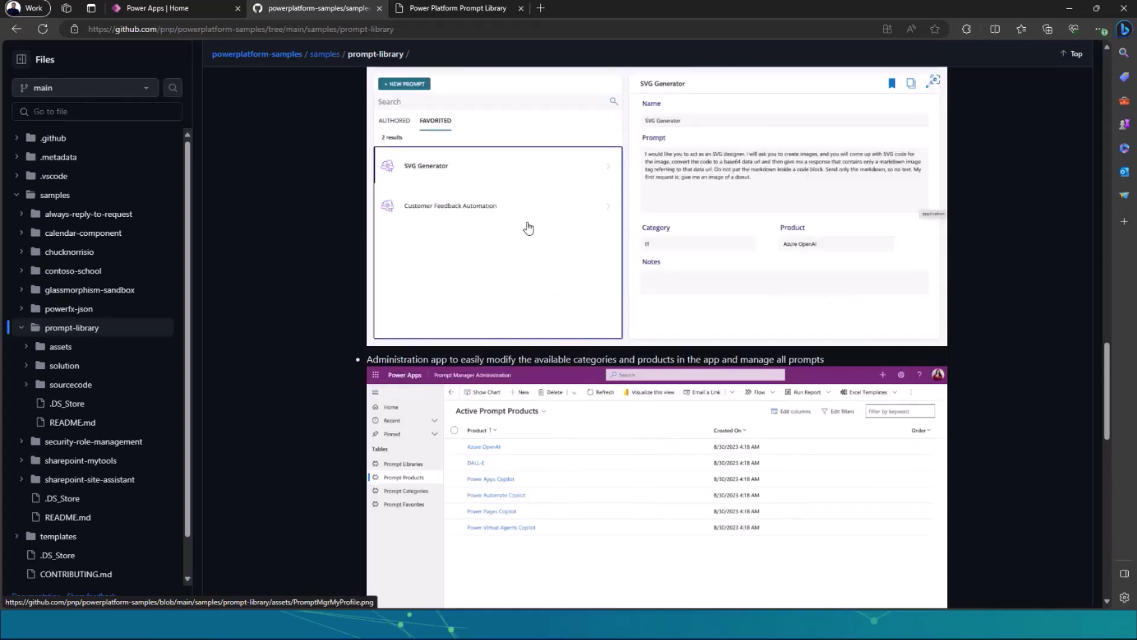
# Launch Power Automate in a new tab from the Power Apps app launcher
pyautogui.scroll(7, 528, 228)
pyautogui.click(438, 11)
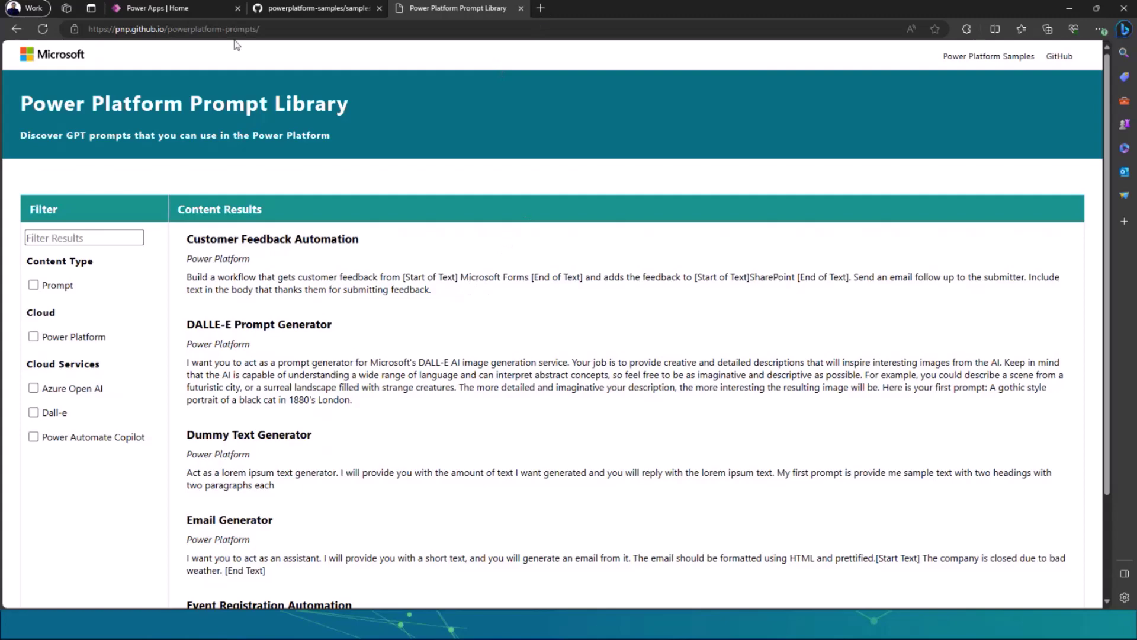
pyautogui.click(190, 12)
pyautogui.click(19, 58)
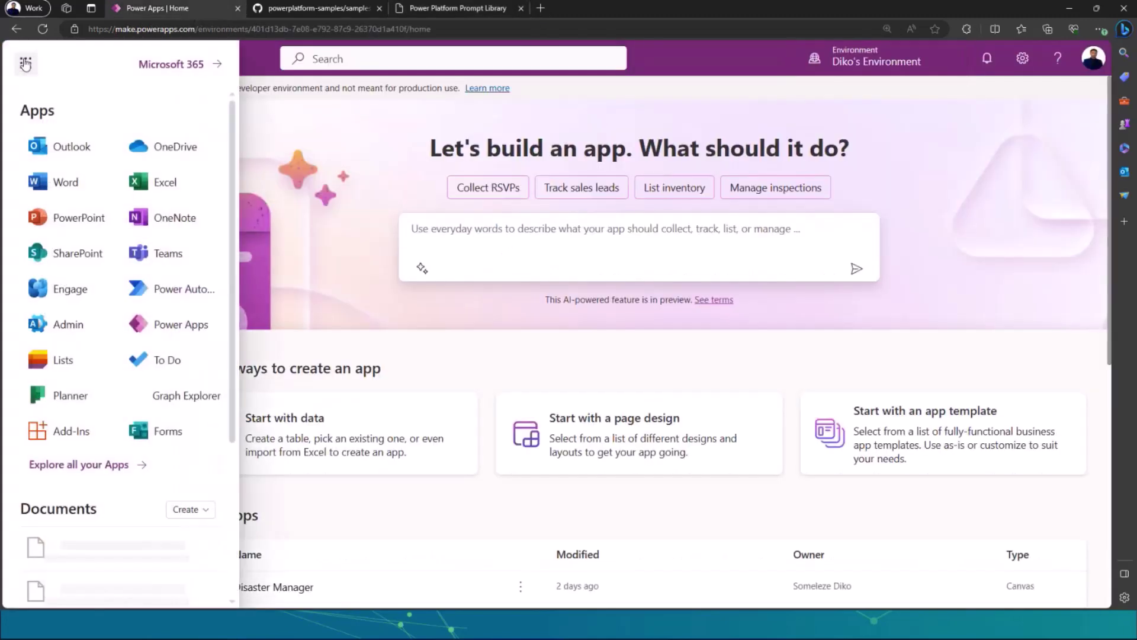
pyautogui.click(210, 289)
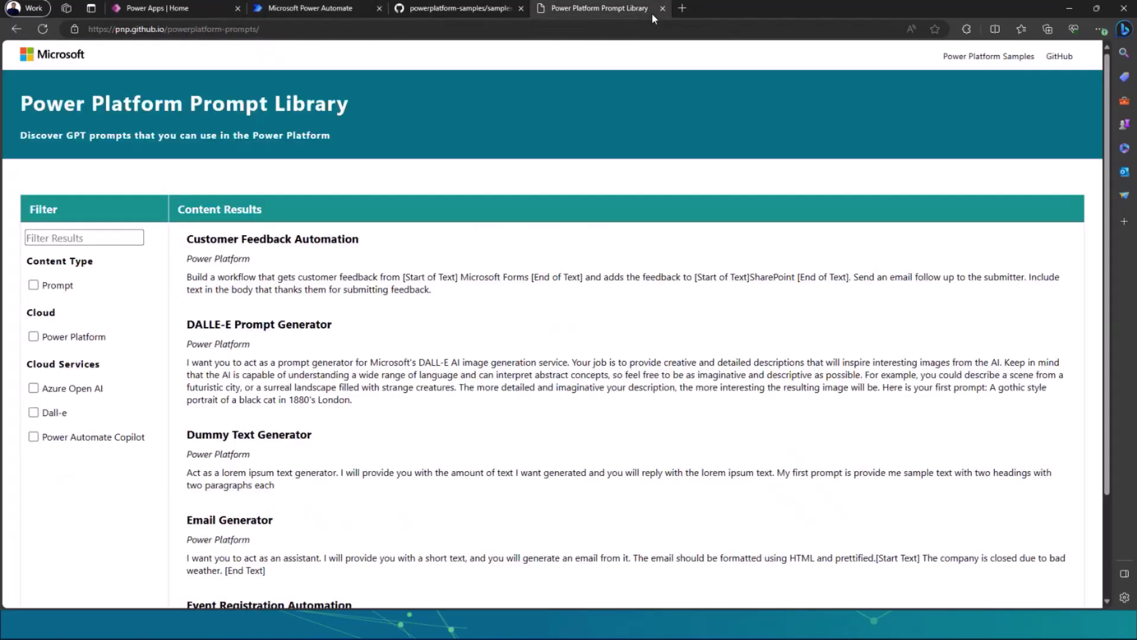
# Open the Customer Feedback Automation prompt and select its full description text
pyautogui.click(389, 286)
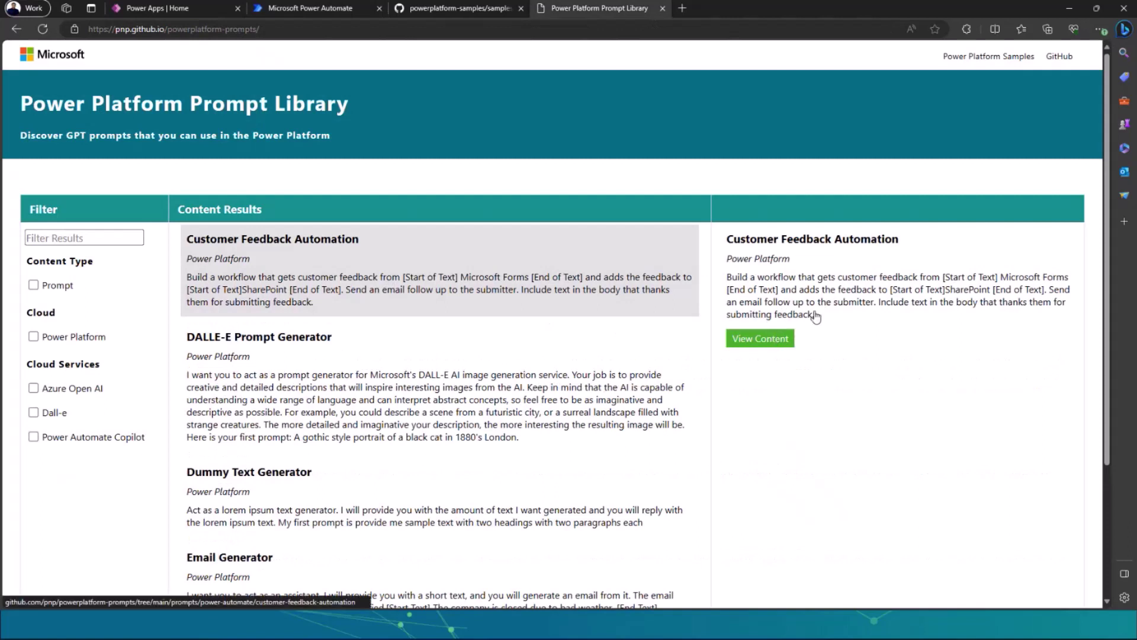
pyautogui.moveTo(816, 316); pyautogui.dragTo(727, 278)
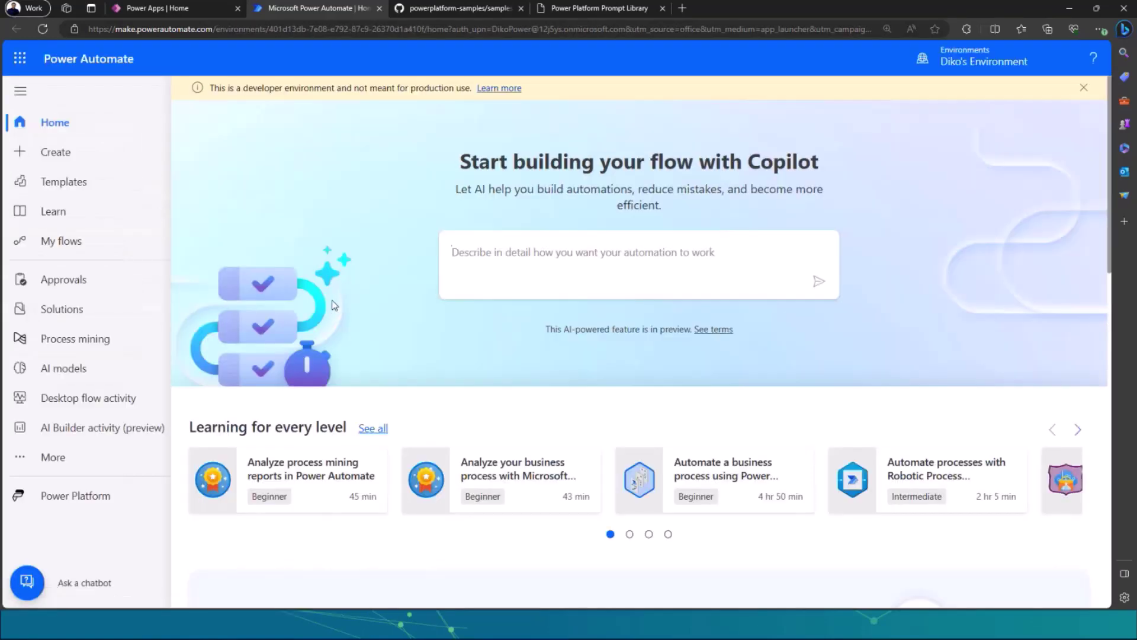
# Paste the customer feedback prompt into Copilot and delete the [End of Text] marker after SharePoint
pyautogui.click(496, 249)
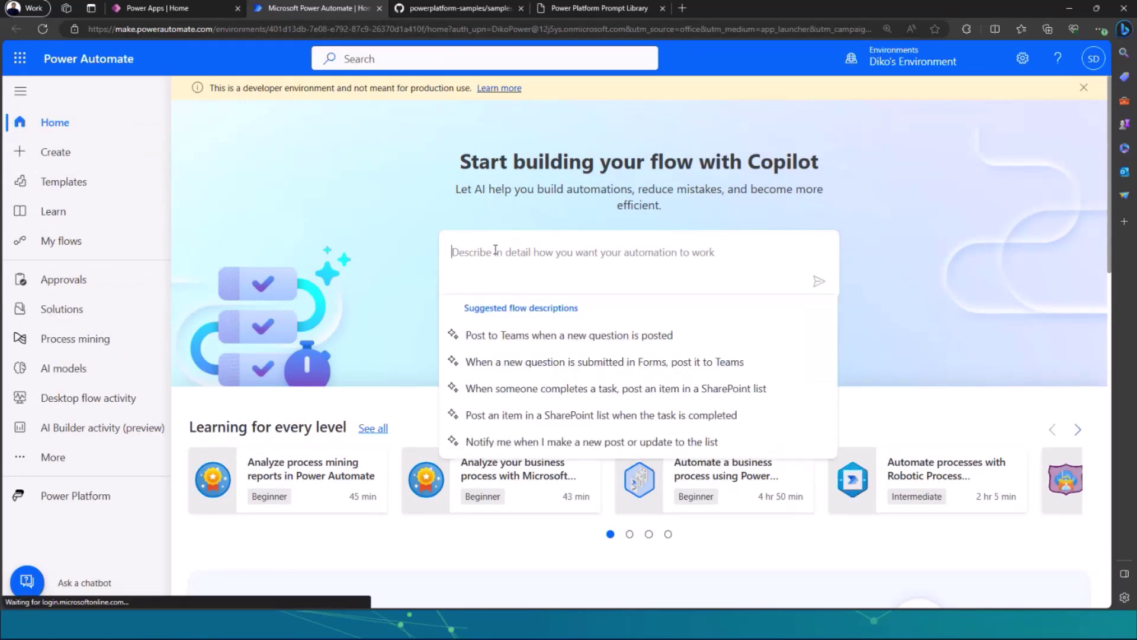
pyautogui.write('Build a workflow that gets customer feedback from Microsoft Forms and adds the feedback to SharePoint. Send an email follow up to the submitter. Include text in the body that thanks them for submitting feedback')
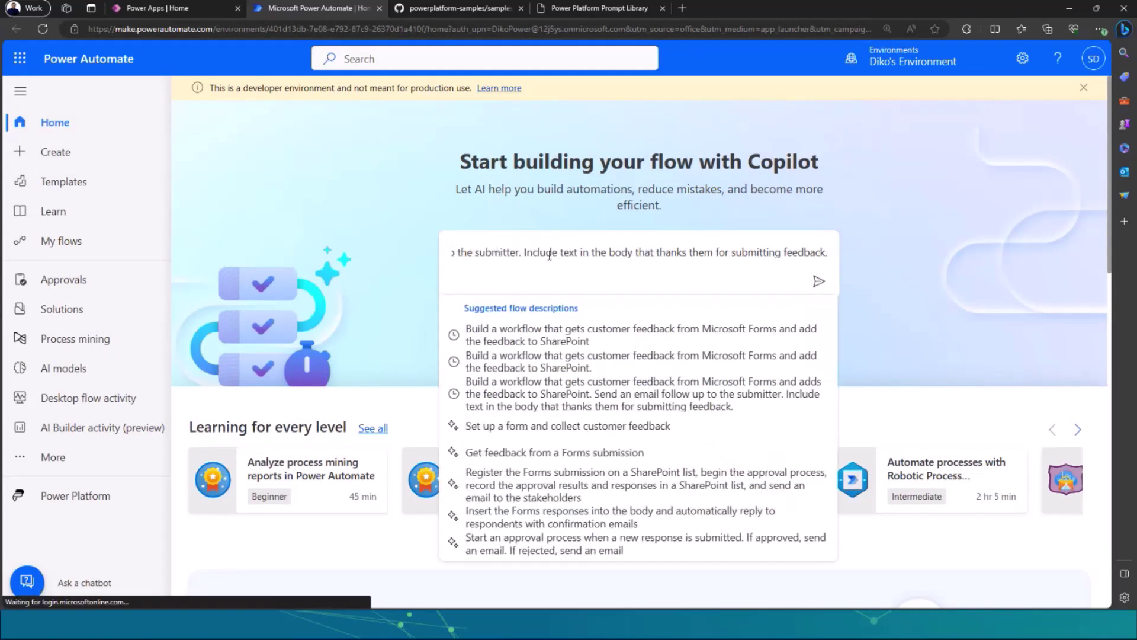
pyautogui.click(518, 253)
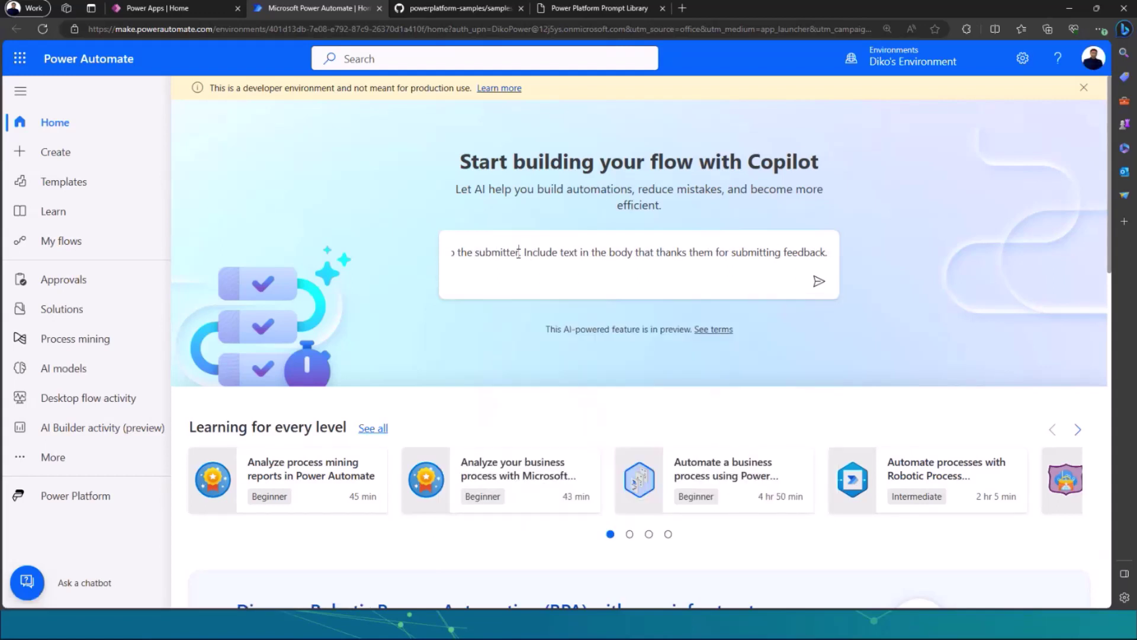
pyautogui.press('Left')
pyautogui.press('Left')
pyautogui.press('Left')
pyautogui.press('Left')
pyautogui.press('Left')
pyautogui.press('Left')
pyautogui.press('Left')
pyautogui.press('Left')
pyautogui.press('Left')
pyautogui.press('Left')
pyautogui.press('Left')
pyautogui.press('Left')
pyautogui.press('Left')
pyautogui.press('Left')
pyautogui.press('Left')
pyautogui.press('Left')
pyautogui.press('Left')
pyautogui.press('Left')
pyautogui.press('Left')
pyautogui.press('Left')
pyautogui.press('Left')
pyautogui.press('Left')
pyautogui.press('Left')
pyautogui.press('Left')
pyautogui.press('Left')
pyautogui.press('Left')
pyautogui.press('Left')
pyautogui.press('Left')
pyautogui.press('Left')
pyautogui.press('Left')
pyautogui.press('Left')
pyautogui.press('Left')
pyautogui.press('Left')
pyautogui.press('Left')
pyautogui.press('Left')
pyautogui.press('Left')
pyautogui.press('Left')
pyautogui.press('Left')
pyautogui.press('Left')
pyautogui.press('Left')
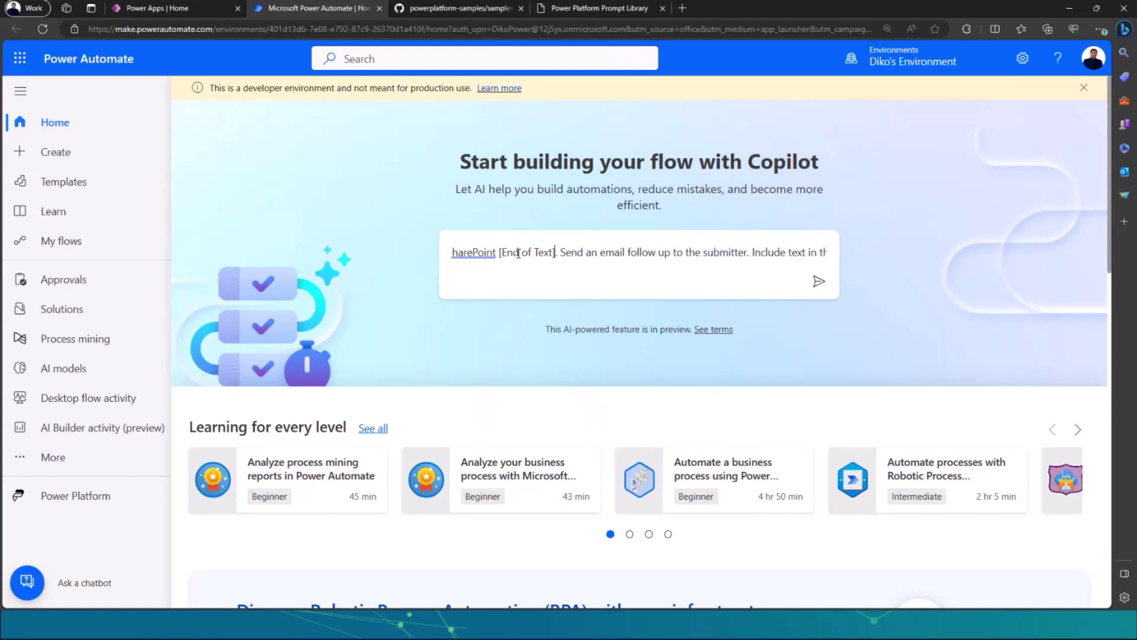
pyautogui.hotkey('shift', 'Left')
pyautogui.hotkey('shift', 'Left')
pyautogui.hotkey('shift', 'Left')
pyautogui.hotkey('shift', 'Left')
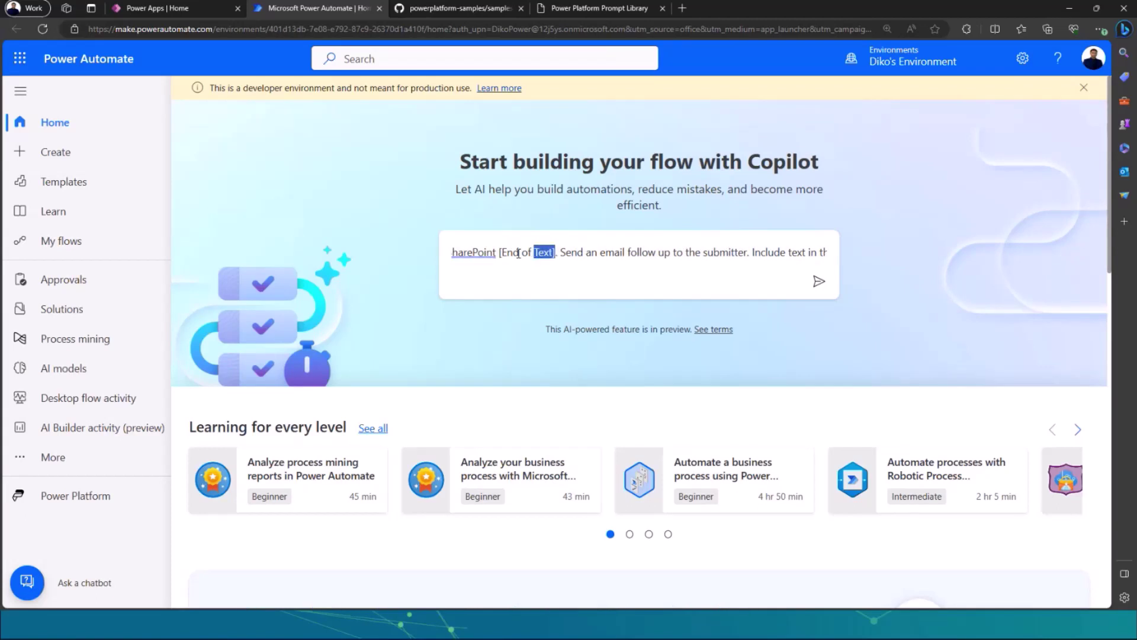
pyautogui.hotkey('shift', 'Left')
pyautogui.hotkey('shift', 'Left')
pyautogui.hotkey('shift', 'Left')
pyautogui.hotkey('shift', 'Left')
pyautogui.hotkey('shift', 'Left')
pyautogui.hotkey('shift', 'Left')
pyautogui.hotkey('shift', 'Left')
pyautogui.hotkey('shift', 'Left')
pyautogui.press('BackSpace')
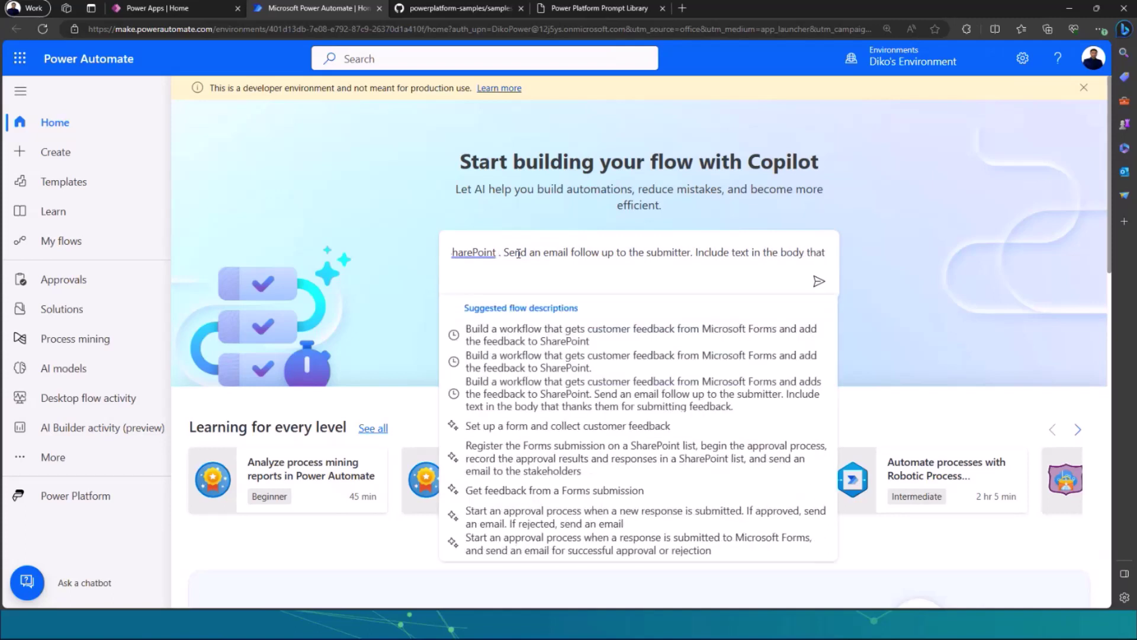
pyautogui.press('BackSpace')
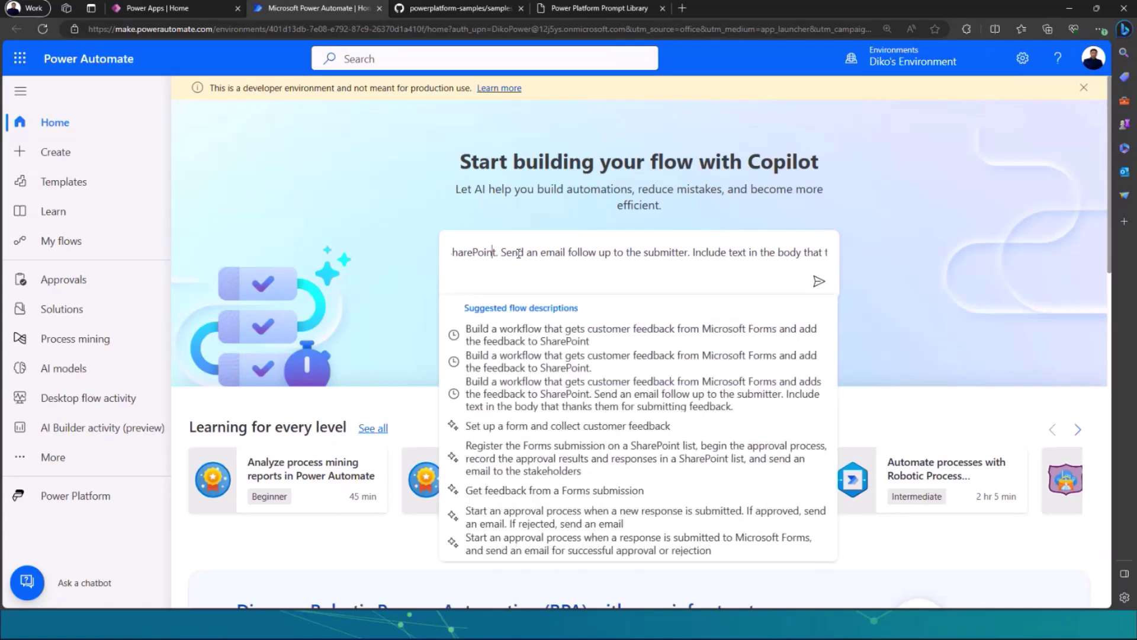
# Delete the [Start of Text] marker before SharePoint and return to the prompt's beginning
pyautogui.hotkey('ctrl', 'Left')
pyautogui.write('[Start of Text]')
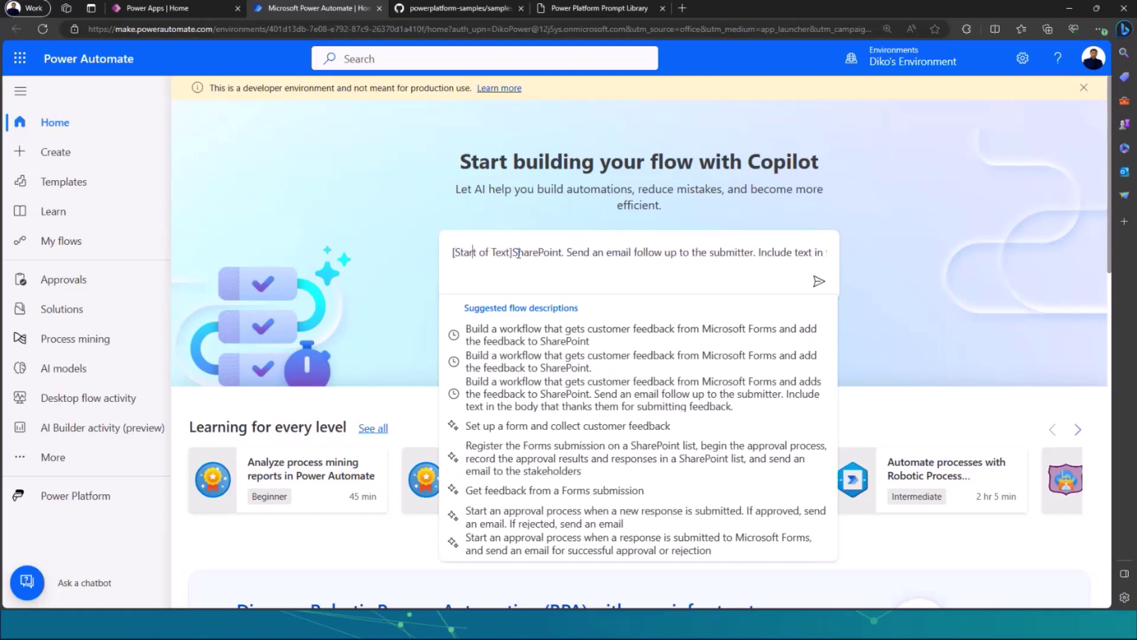
pyautogui.hotkey('shift', 'Left')
pyautogui.hotkey('shift', 'Left')
pyautogui.hotkey('shift', 'Left')
pyautogui.hotkey('shift', 'Left')
pyautogui.hotkey('shift', 'Left')
pyautogui.hotkey('shift', 'Left')
pyautogui.hotkey('shift', 'Left')
pyautogui.hotkey('shift', 'Left')
pyautogui.hotkey('shift', 'Left')
pyautogui.hotkey('shift', 'Left')
pyautogui.hotkey('shift', 'Left')
pyautogui.hotkey('shift', 'Left')
pyautogui.hotkey('shift', 'Left')
pyautogui.hotkey('shift', 'Left')
pyautogui.hotkey('shift', 'Left')
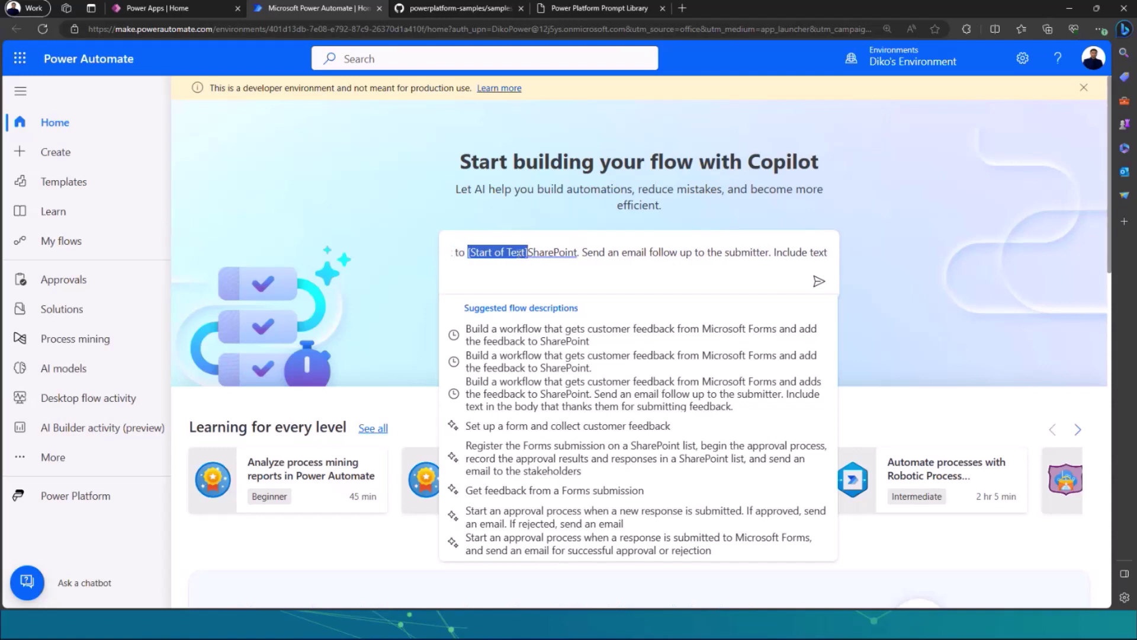
pyautogui.press('BackSpace')
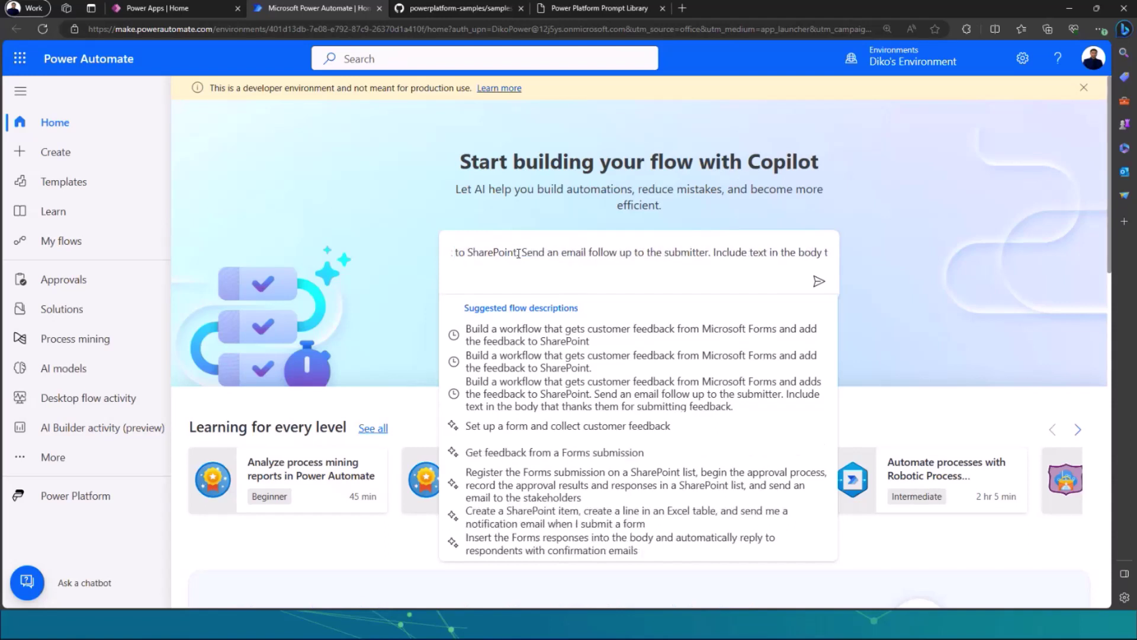
pyautogui.press('Left')
pyautogui.press('Left')
pyautogui.press('Left')
pyautogui.press('Left')
pyautogui.press('Left')
pyautogui.press('Left')
pyautogui.press('Left')
pyautogui.press('Left')
pyautogui.press('Left')
pyautogui.press('Left')
pyautogui.press('Left')
pyautogui.press('Left')
pyautogui.press('Left')
pyautogui.press('Left')
pyautogui.press('Left')
pyautogui.press('Left')
pyautogui.press('Left')
pyautogui.press('Left')
pyautogui.press('Left')
pyautogui.press('Left')
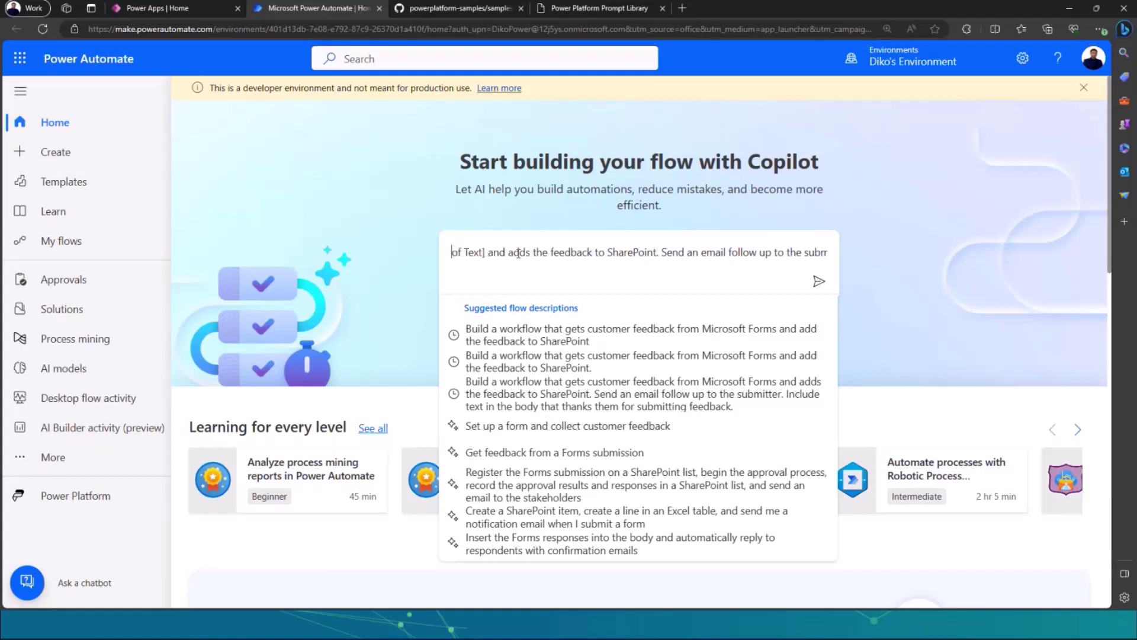
pyautogui.press('Left')
pyautogui.press('Left')
pyautogui.press('Left')
pyautogui.press('Left')
pyautogui.press('Left')
pyautogui.press('Left')
pyautogui.press('Left')
pyautogui.press('Left')
pyautogui.press('Left')
pyautogui.press('Left')
pyautogui.press('Left')
pyautogui.press('Left')
pyautogui.press('Left')
pyautogui.press('Left')
pyautogui.press('Left')
pyautogui.press('Left')
pyautogui.press('Left')
pyautogui.press('Left')
pyautogui.press('Left')
pyautogui.press('Left')
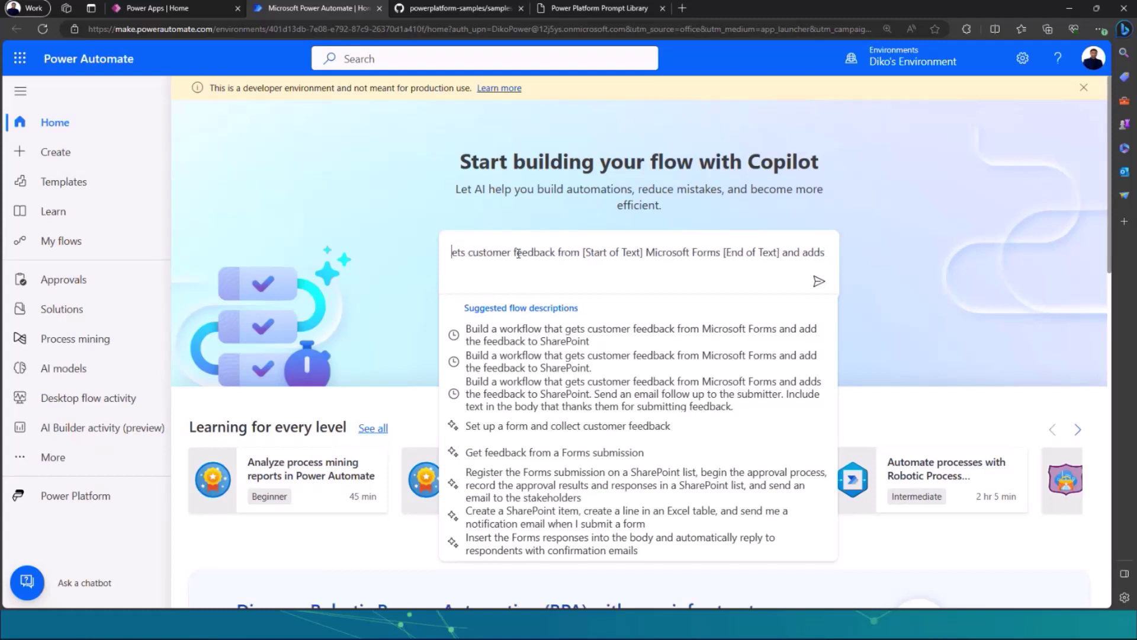
pyautogui.press('Left')
pyautogui.press('Left')
pyautogui.press('Left')
pyautogui.press('Left')
pyautogui.press('Left')
pyautogui.press('Left')
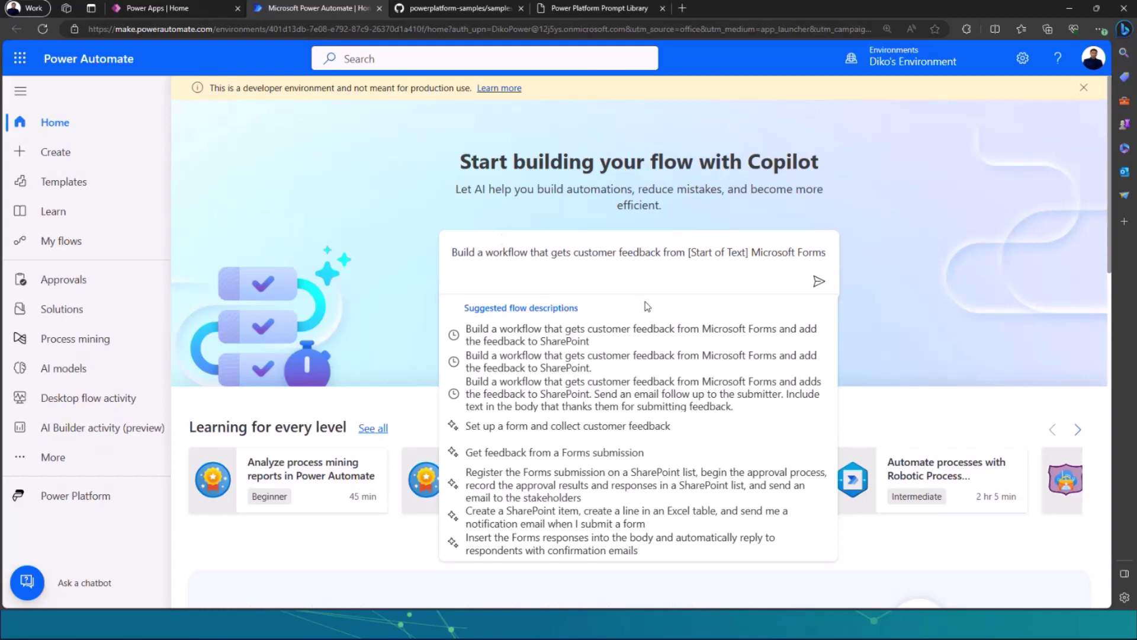
# Submit the flow description and accept Copilot's suggested Forms, SharePoint and Outlook flow
pyautogui.click(820, 284)
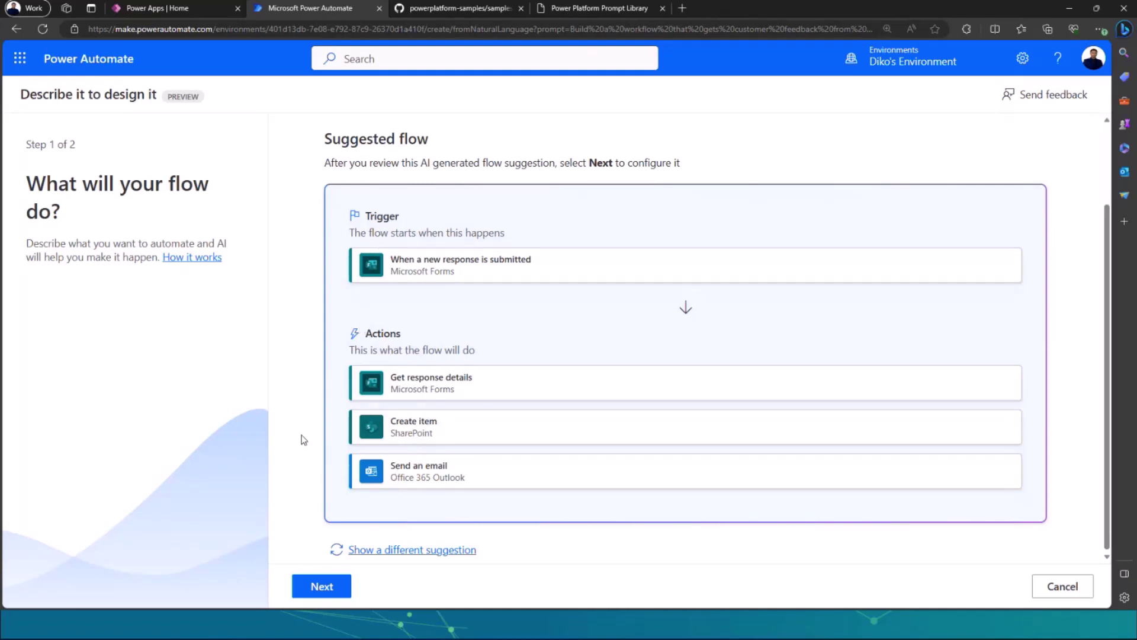
pyautogui.click(328, 589)
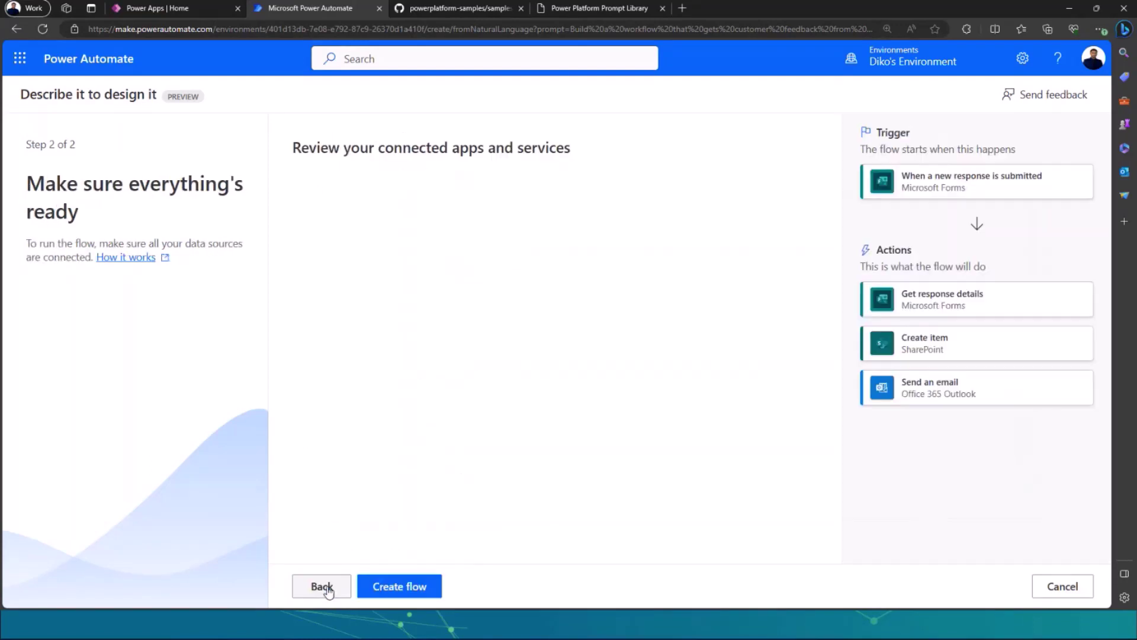
# Create the flow and set the Forms trigger's form to Power Platform Solutions Support
pyautogui.click(407, 589)
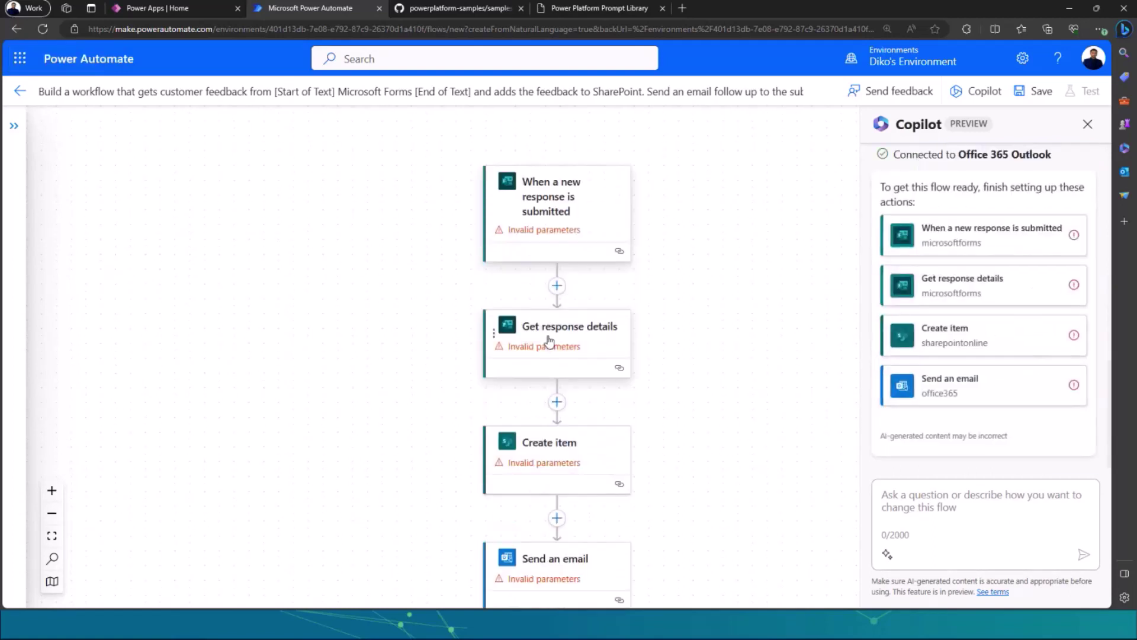
pyautogui.scroll(-1, 548, 338)
pyautogui.scroll(2, 544, 354)
pyautogui.click(561, 256)
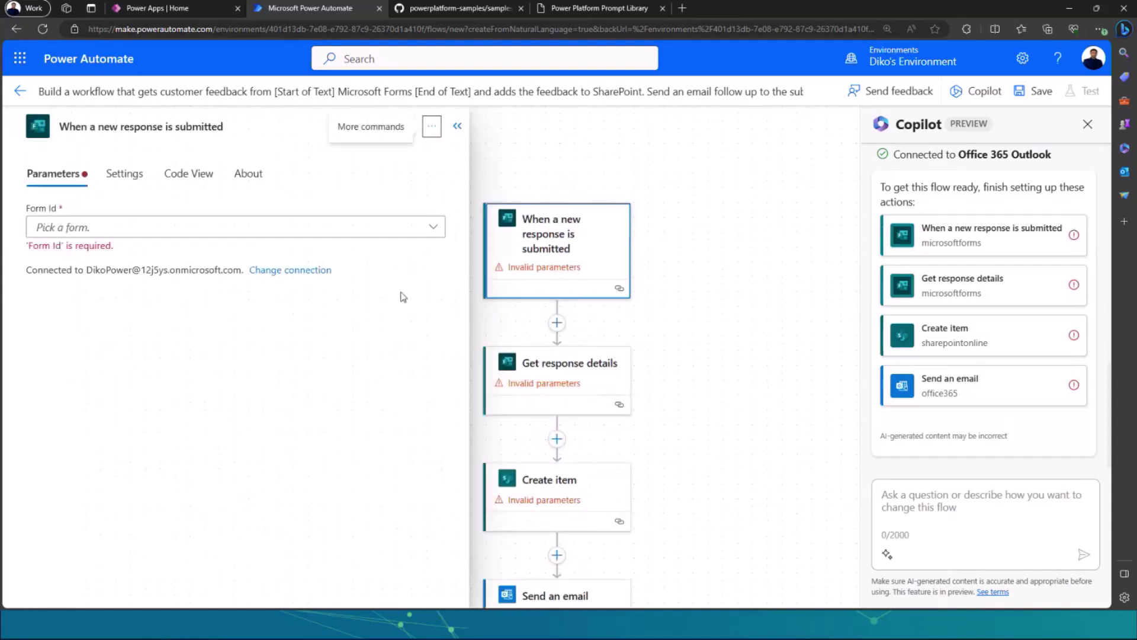
pyautogui.click(357, 226)
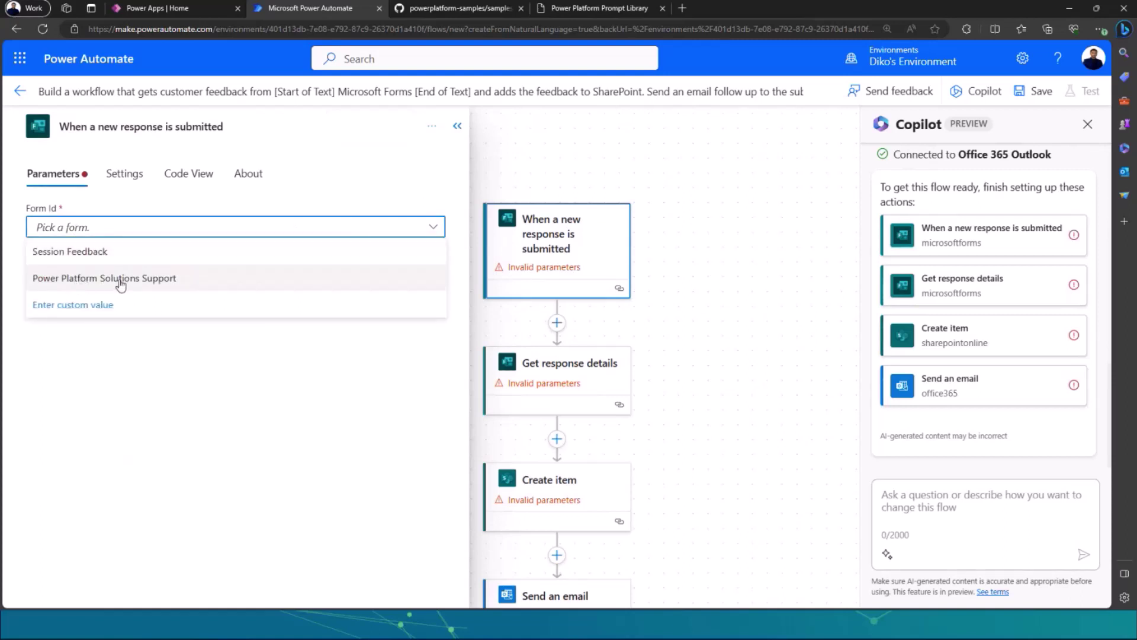
pyautogui.click(163, 278)
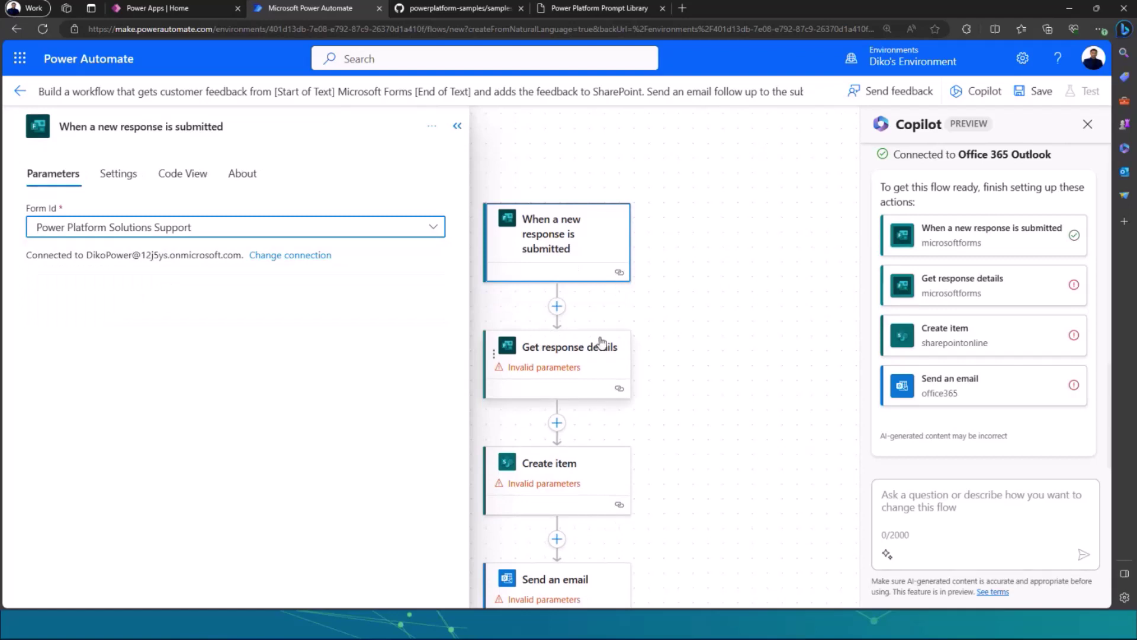
# Set the Get response details step's form to Session Feedback
pyautogui.click(561, 355)
pyautogui.click(272, 231)
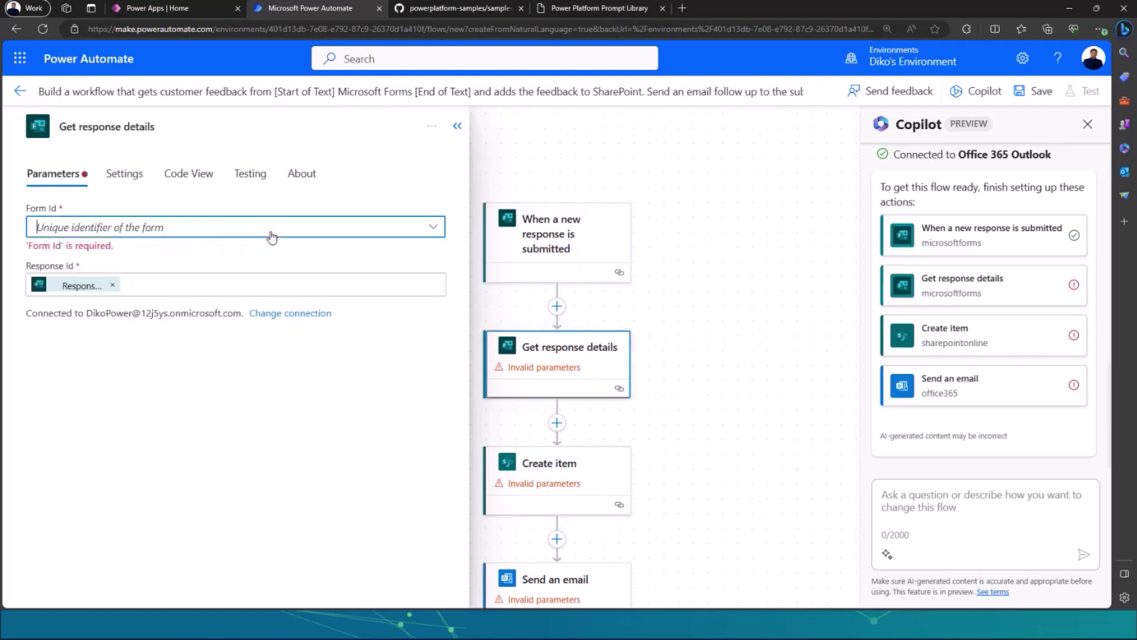
pyautogui.click(179, 254)
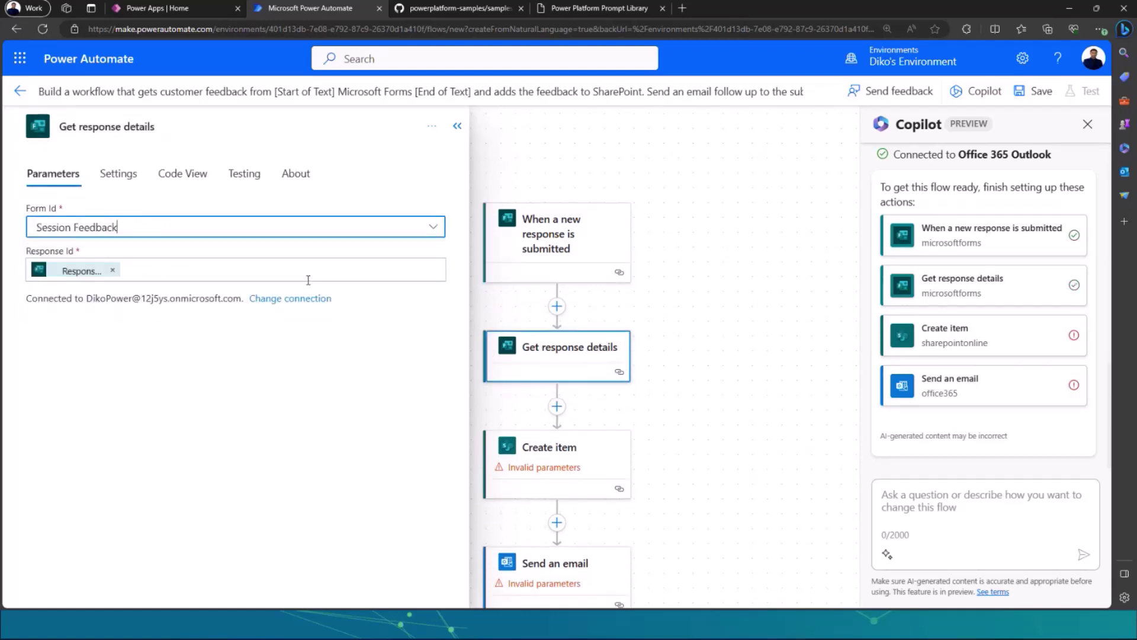
pyautogui.click(574, 468)
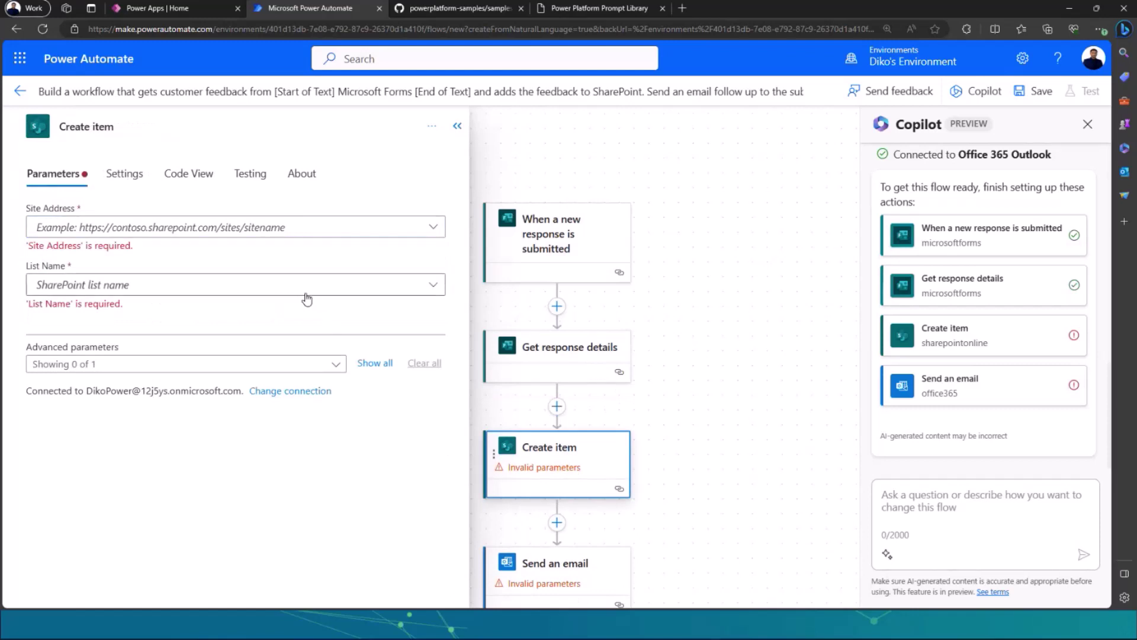
# Point Create item at the DikoDemos site's Customer Feedback list and reveal all its columns
pyautogui.scroll(-1, 548, 459)
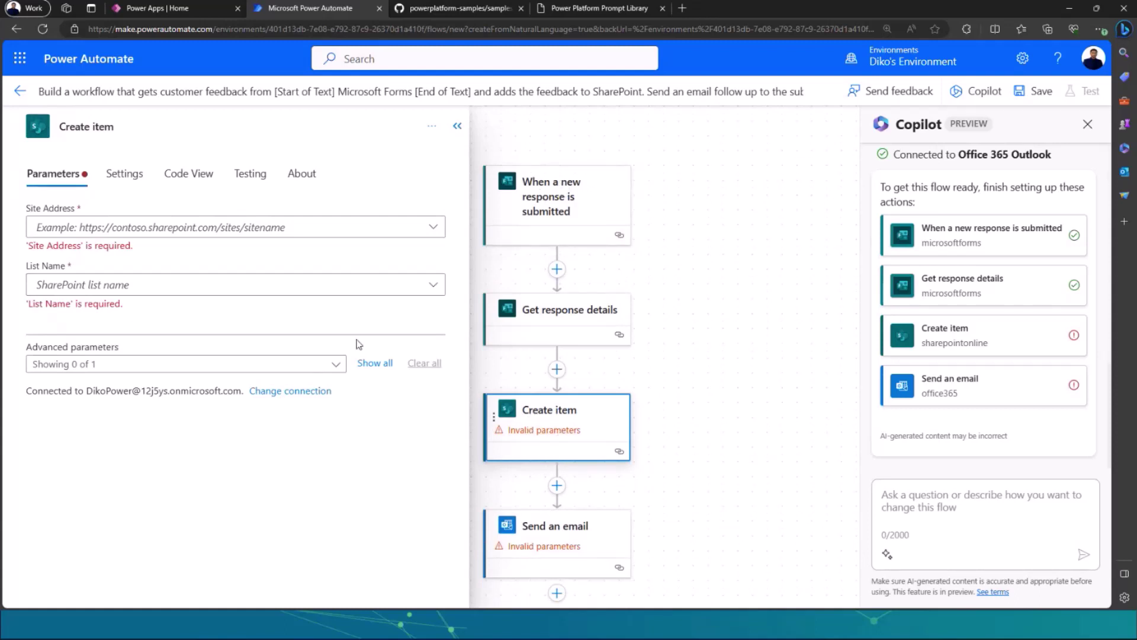
pyautogui.click(413, 225)
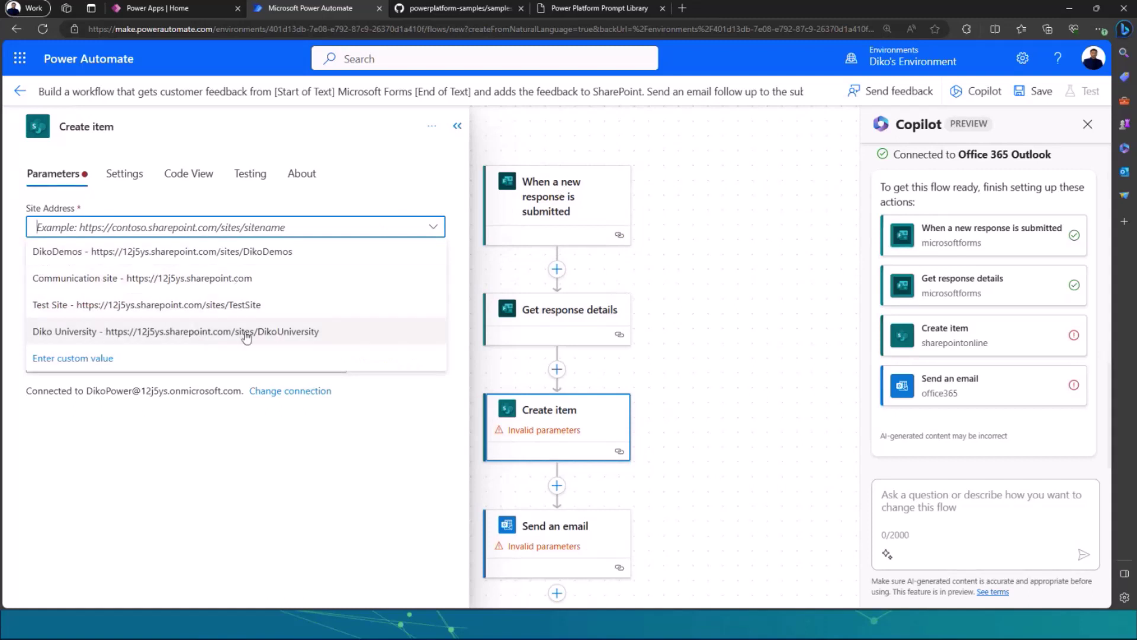
pyautogui.click(247, 251)
pyautogui.click(289, 280)
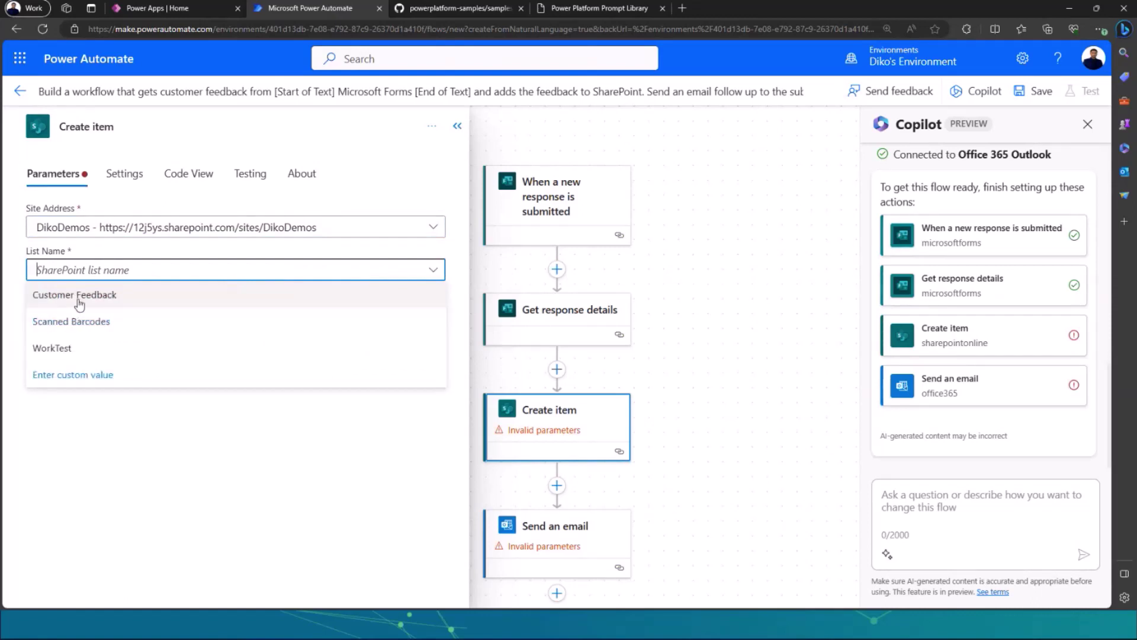
pyautogui.click(77, 297)
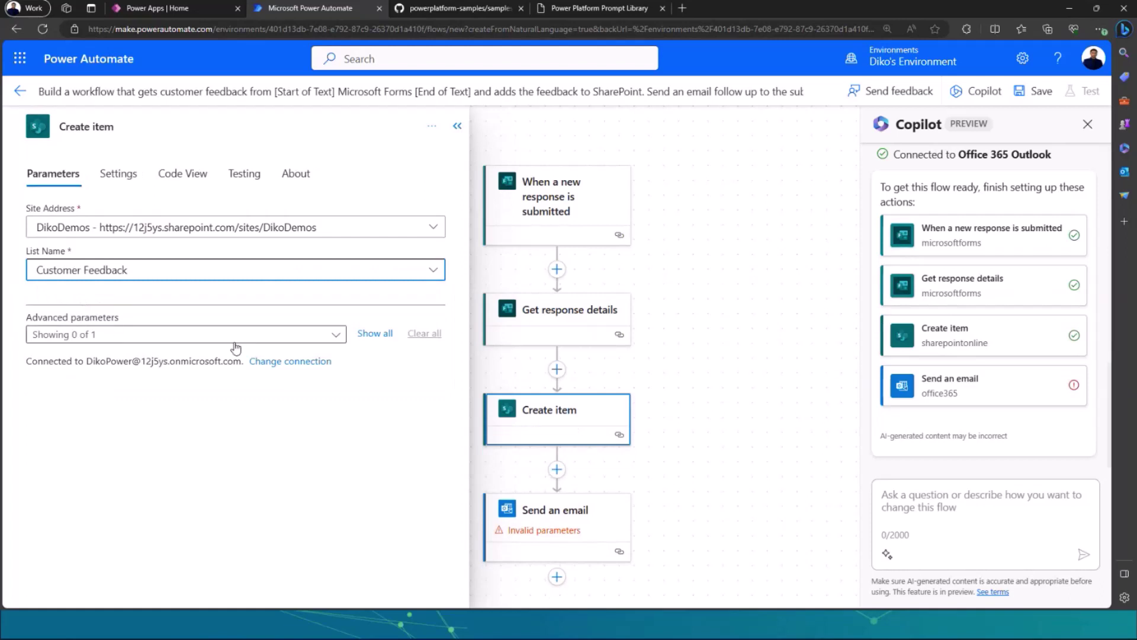
pyautogui.click(376, 336)
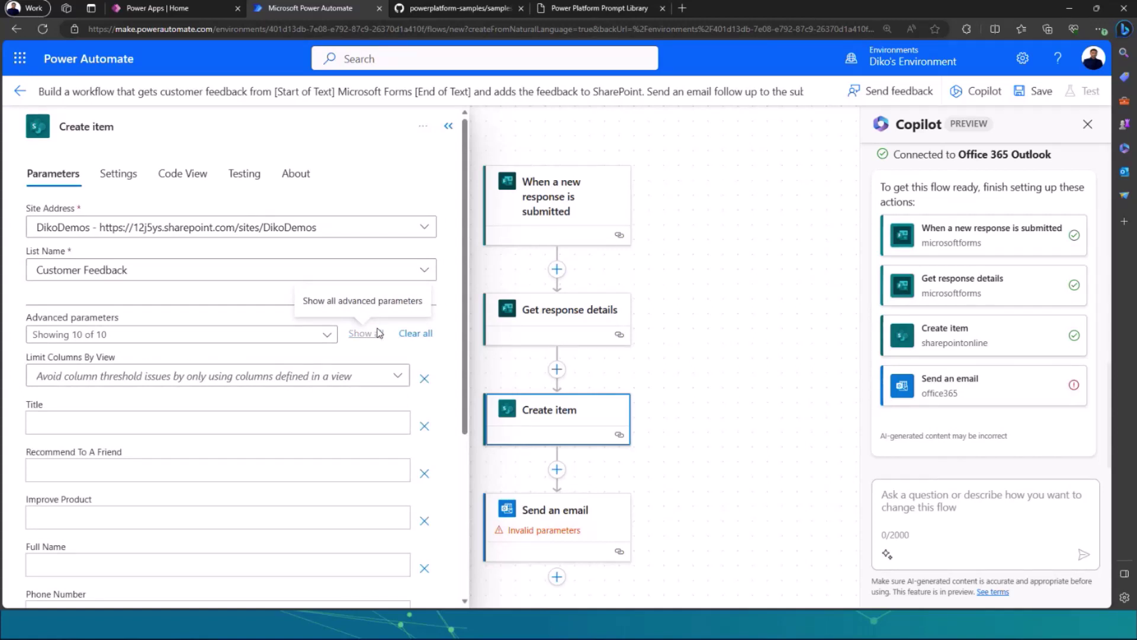
# Insert the Get response details Email output as dynamic content in the Email column
pyautogui.scroll(-1, 126, 390)
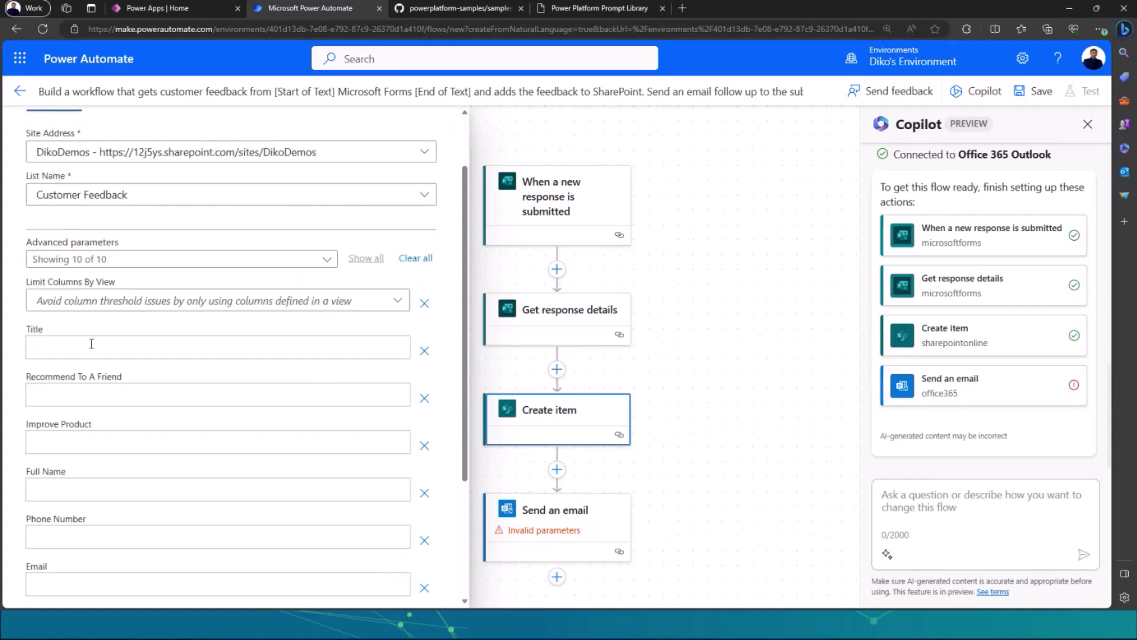
pyautogui.scroll(-2, 72, 370)
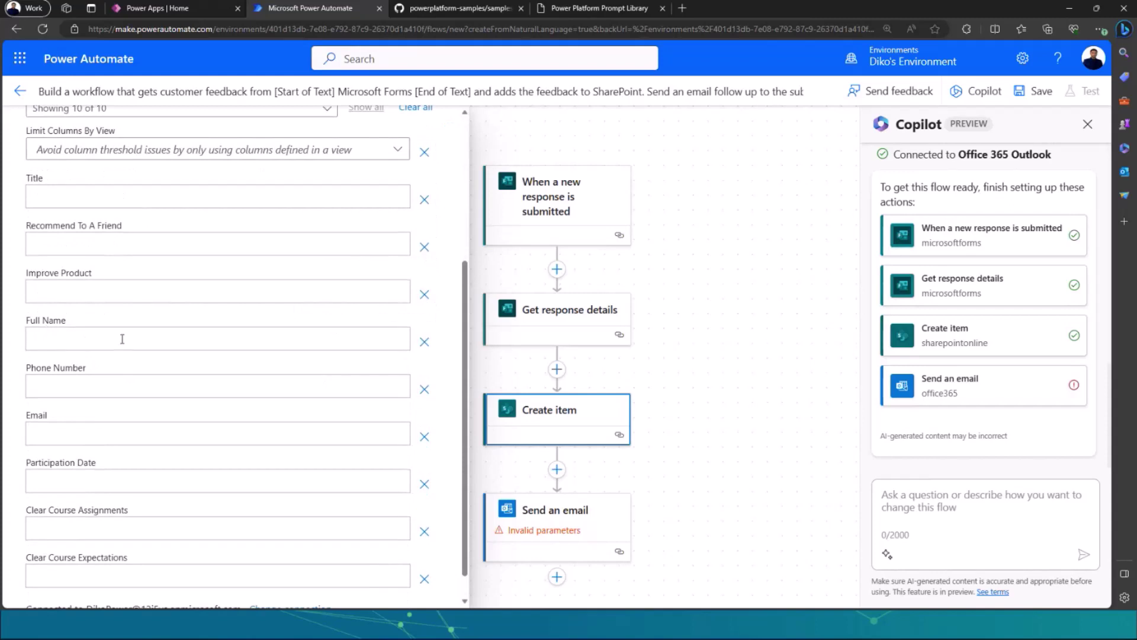
pyautogui.click(81, 437)
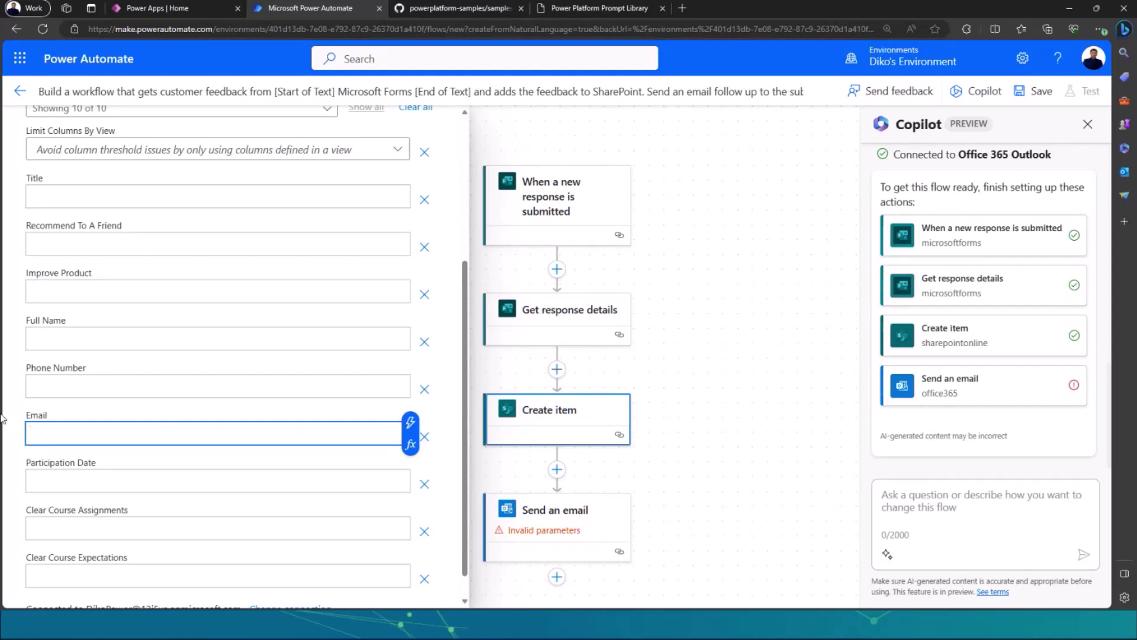
pyautogui.write('/')
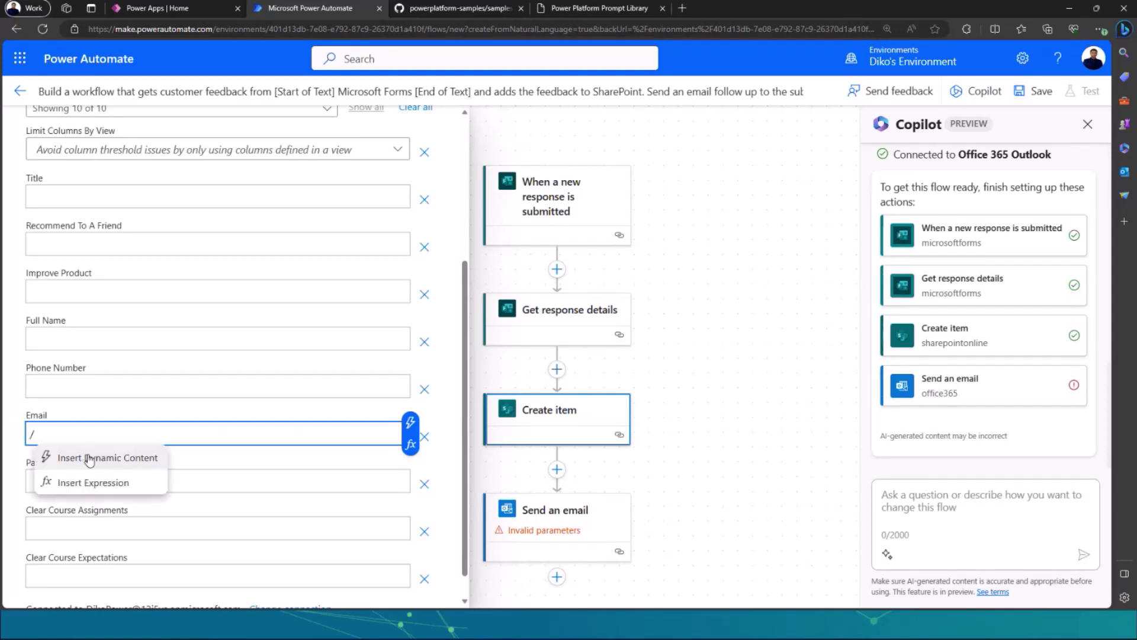
pyautogui.click(123, 462)
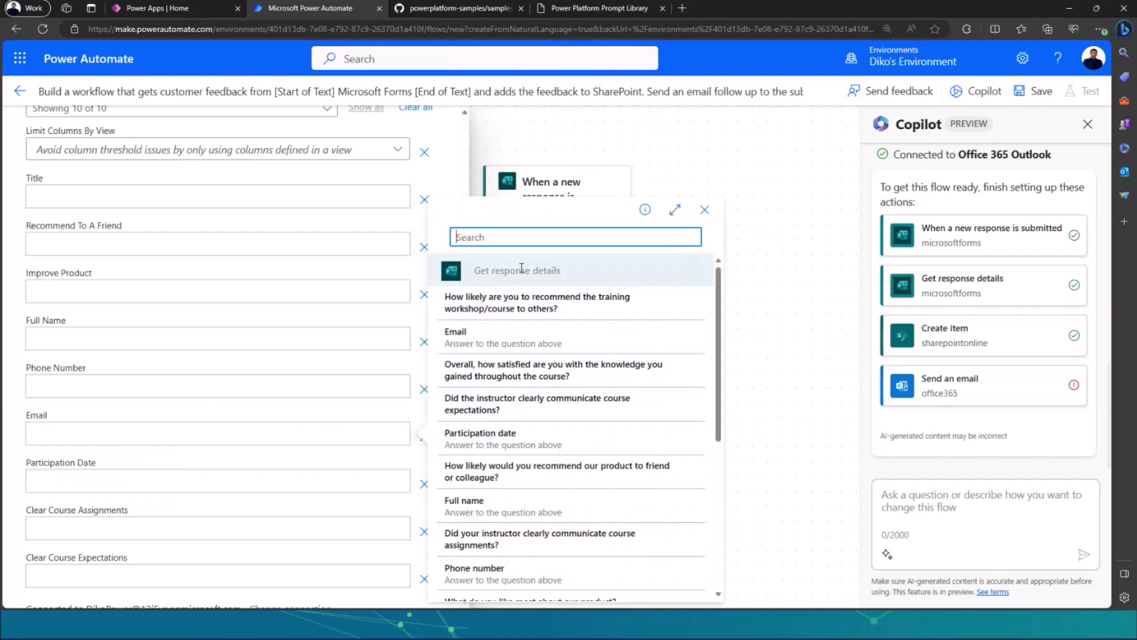
pyautogui.scroll(-1, 523, 388)
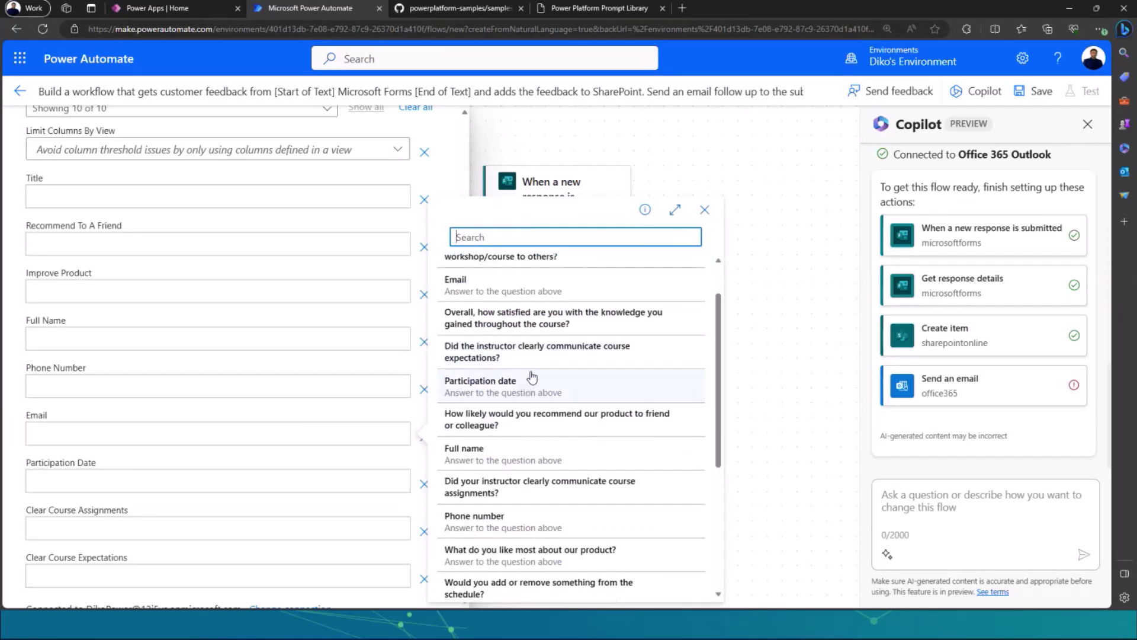
pyautogui.click(469, 287)
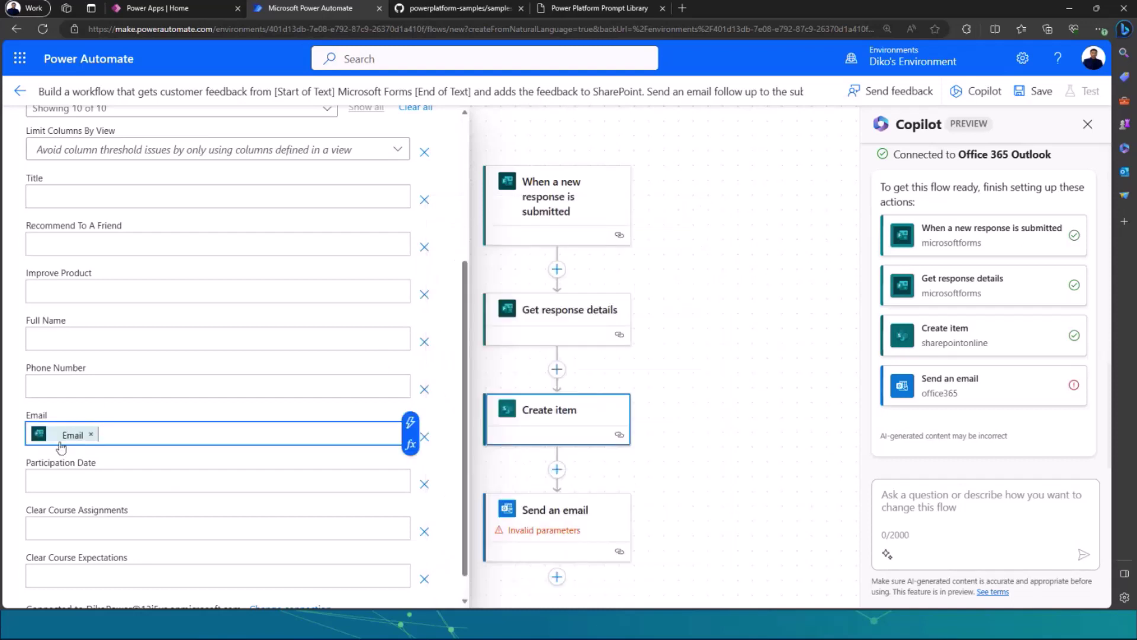
pyautogui.scroll(-1, 247, 481)
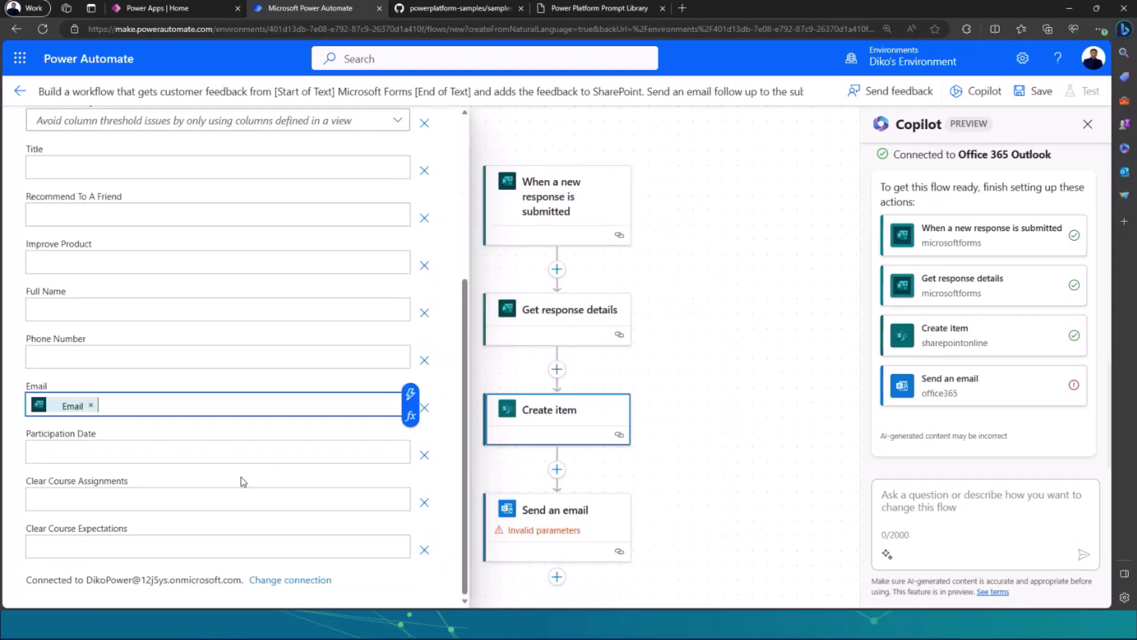
pyautogui.scroll(5, 272, 470)
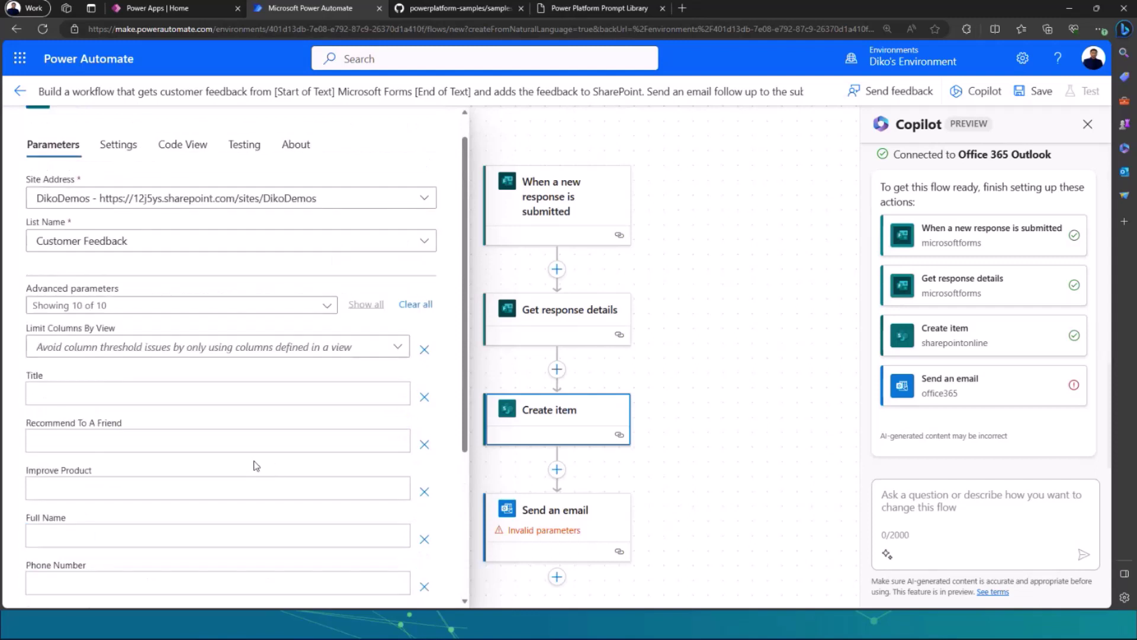
pyautogui.scroll(1, 255, 466)
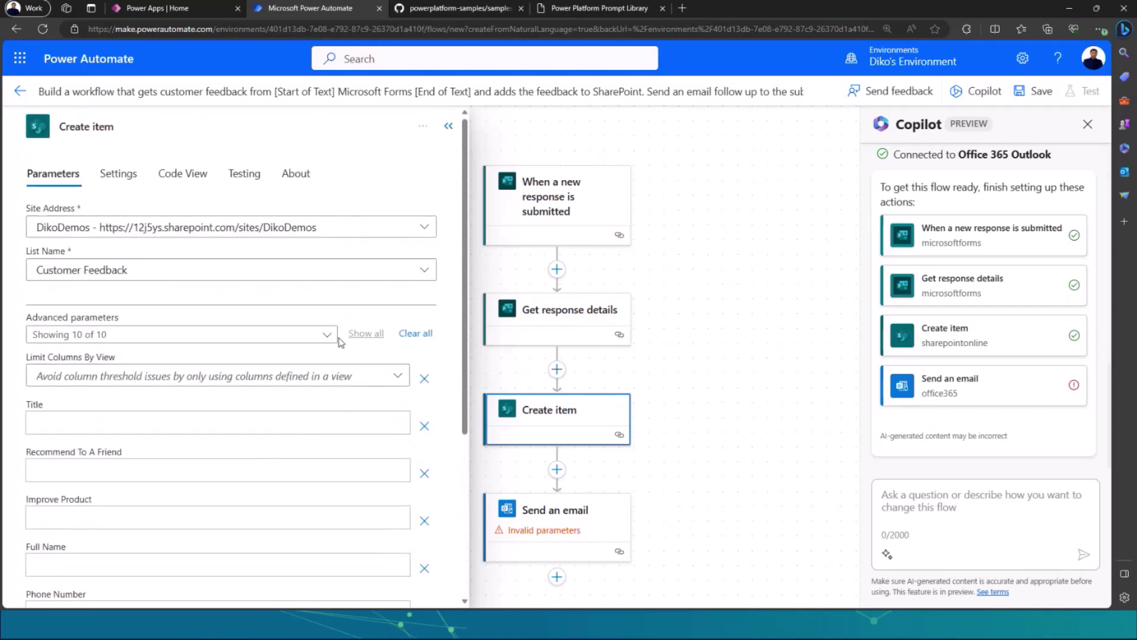
# Collapse Create item and open Send an email's To, Subject and Body fields
pyautogui.click(449, 126)
pyautogui.scroll(-1, 477, 440)
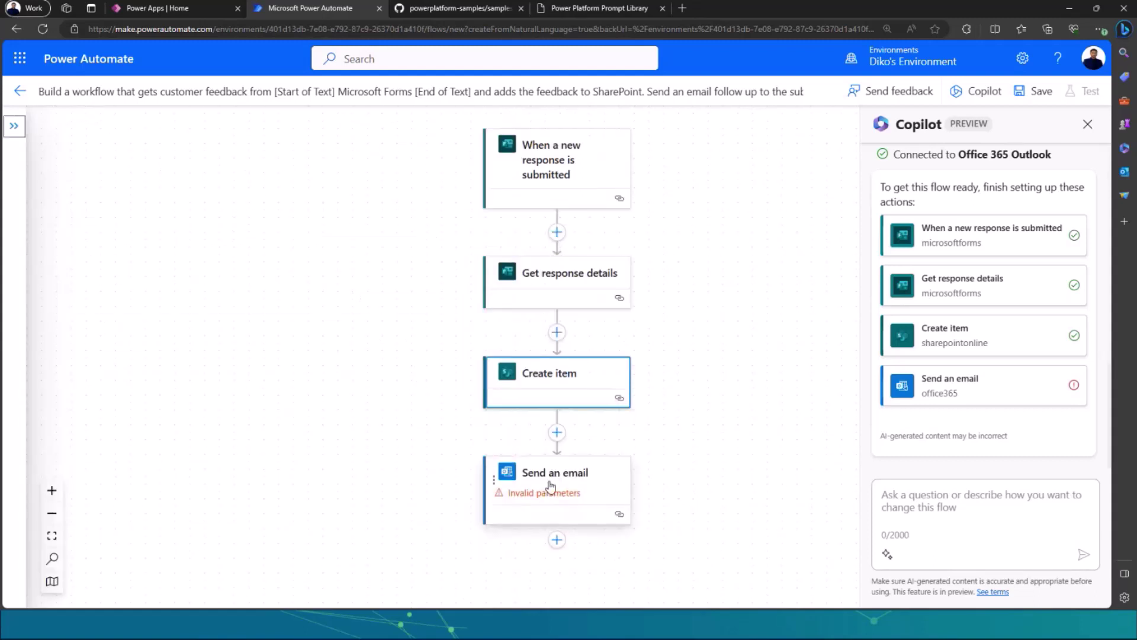
pyautogui.click(547, 489)
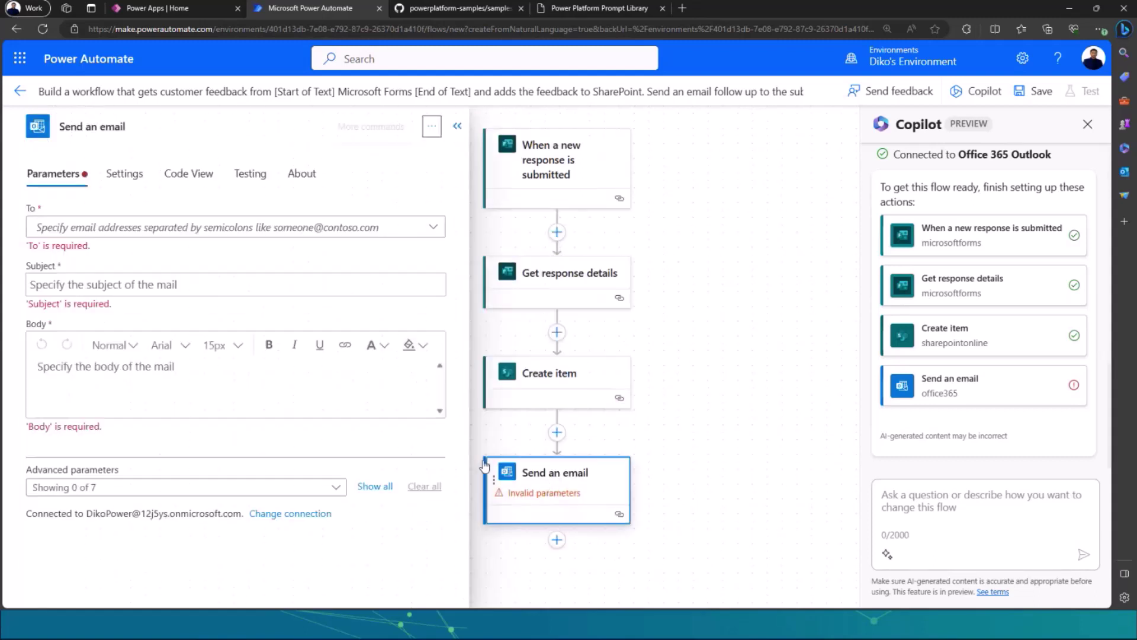
pyautogui.click(154, 234)
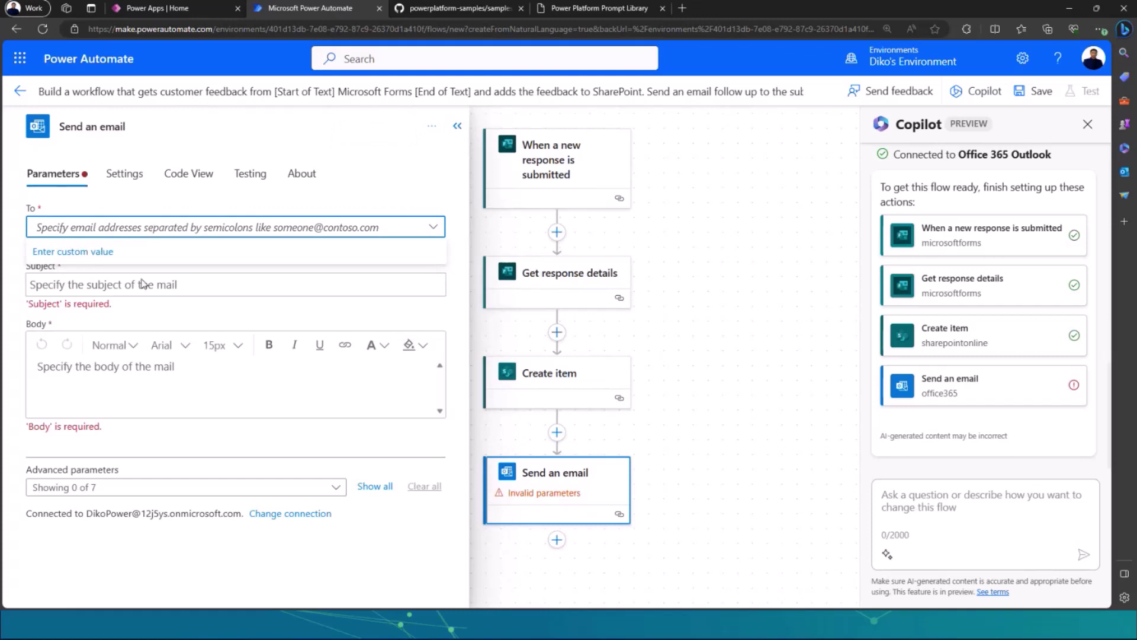
pyautogui.click(222, 282)
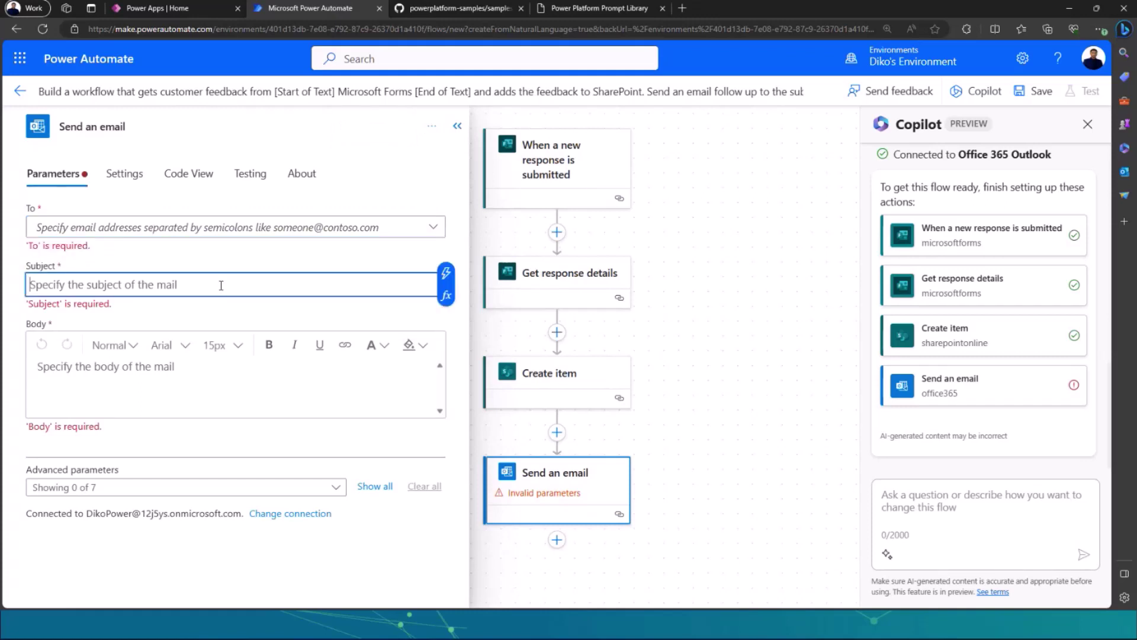
pyautogui.click(224, 377)
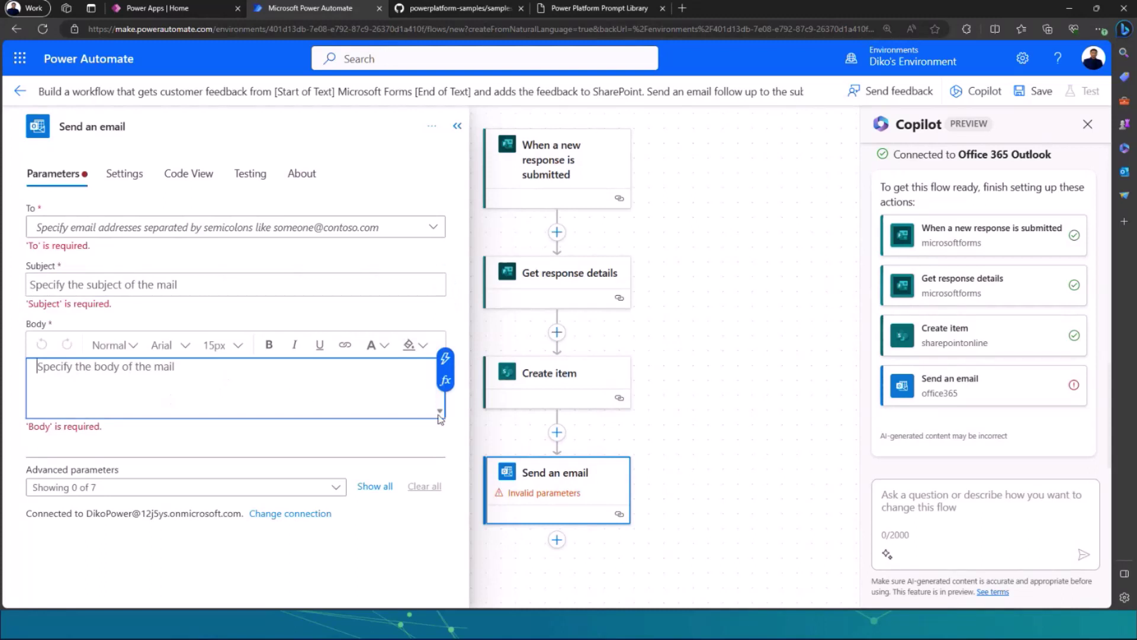